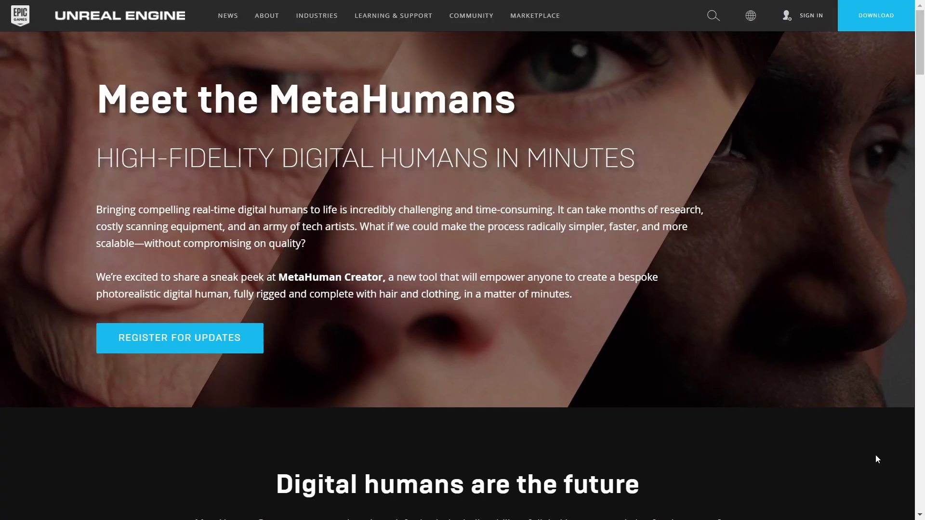
Scroll down past the sneak peek, free sample and Hellblade Senua sections to reach Siren
scroll(875, 456, "down", 3)
scroll(905, 434, "down", 4)
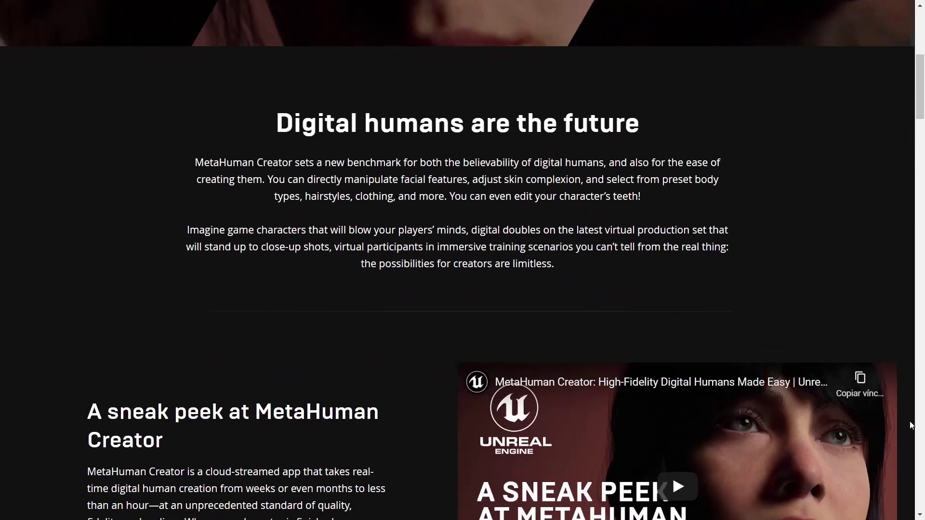
scroll(910, 424, "down", 3)
scroll(910, 425, "down", 4)
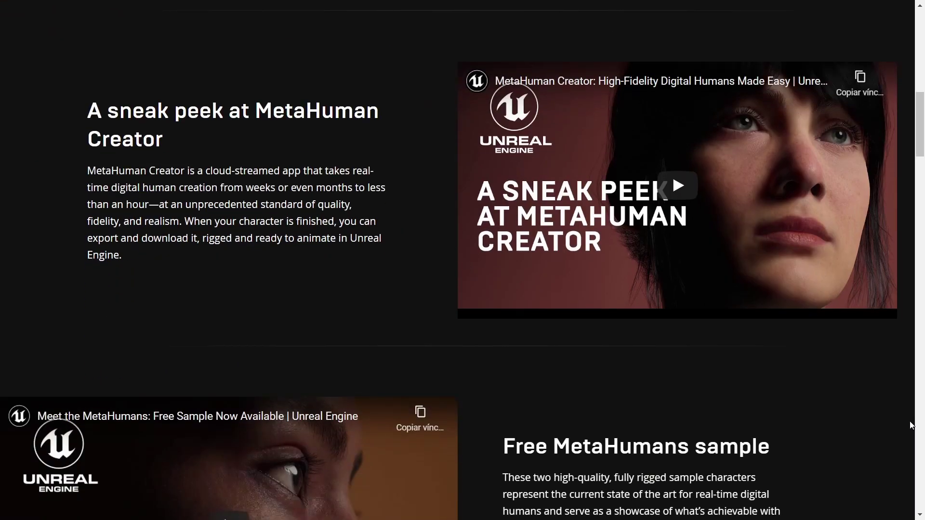
scroll(910, 425, "down", 3)
scroll(910, 424, "down", 3)
scroll(911, 425, "down", 3)
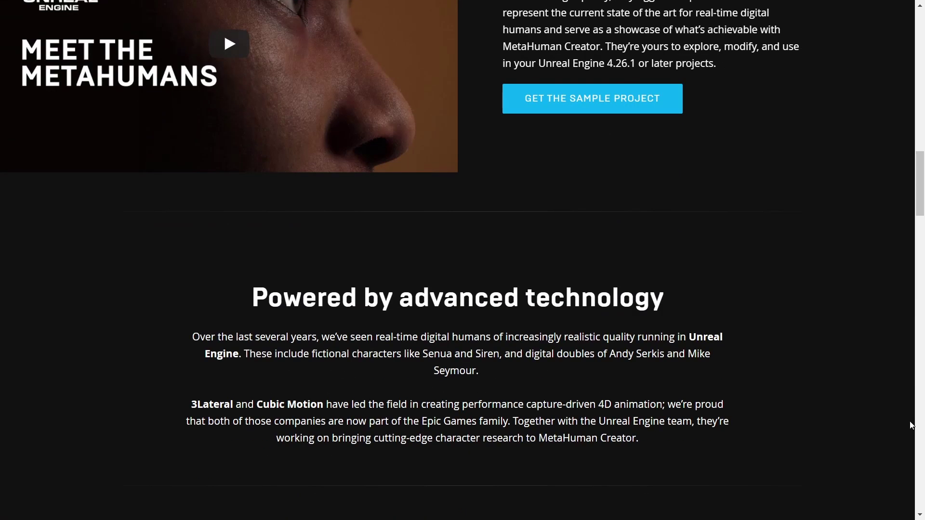
scroll(911, 425, "down", 2)
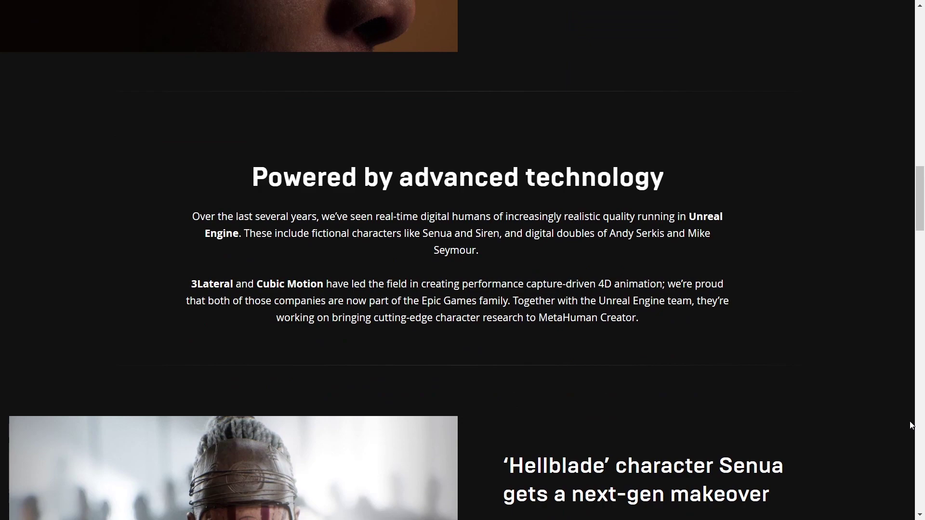
scroll(910, 421, "down", 4)
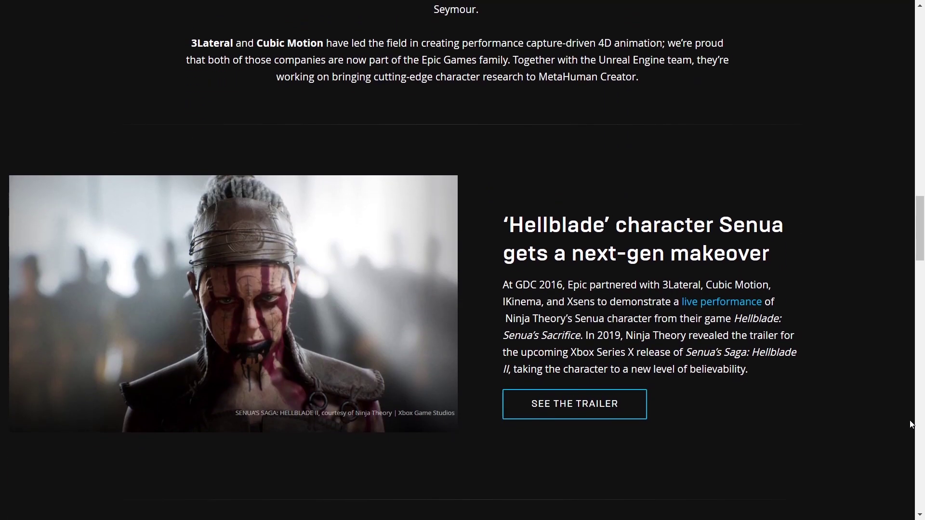
scroll(910, 424, "down", 2)
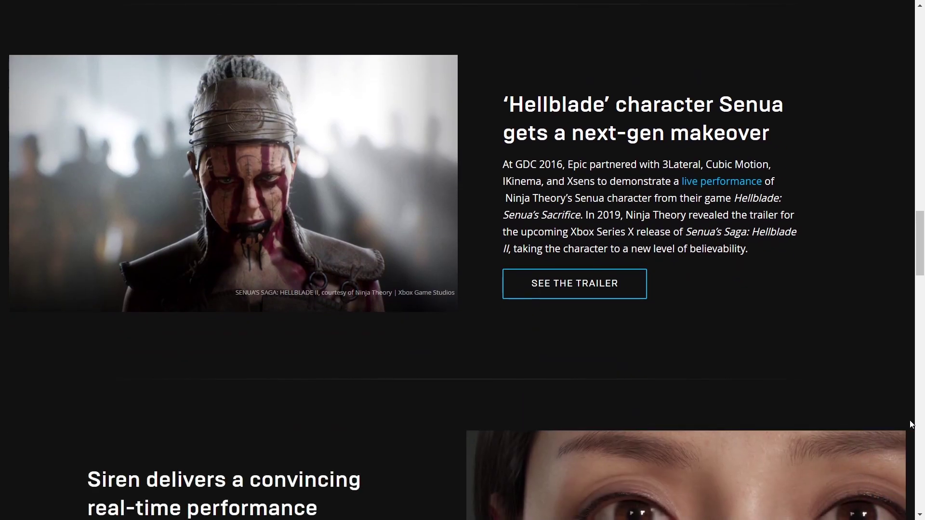
scroll(909, 424, "down", 3)
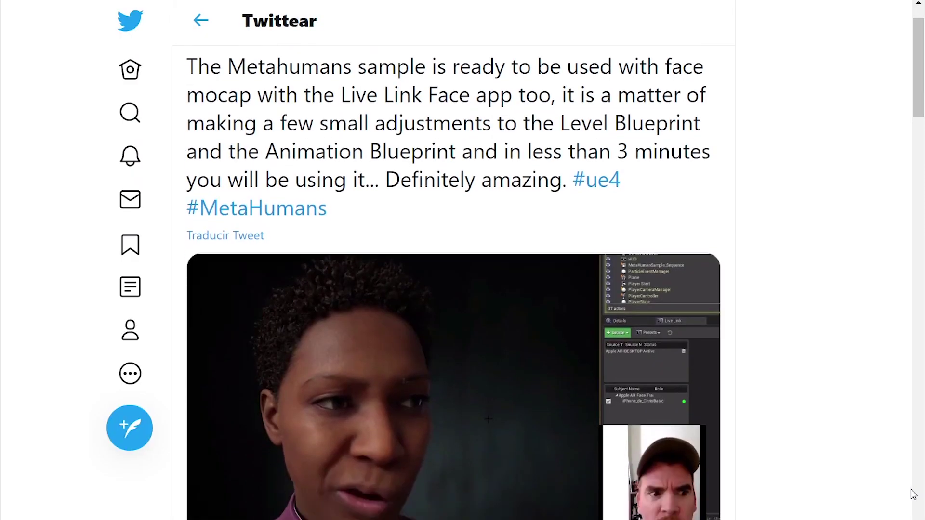
scroll(903, 490, "down", 3)
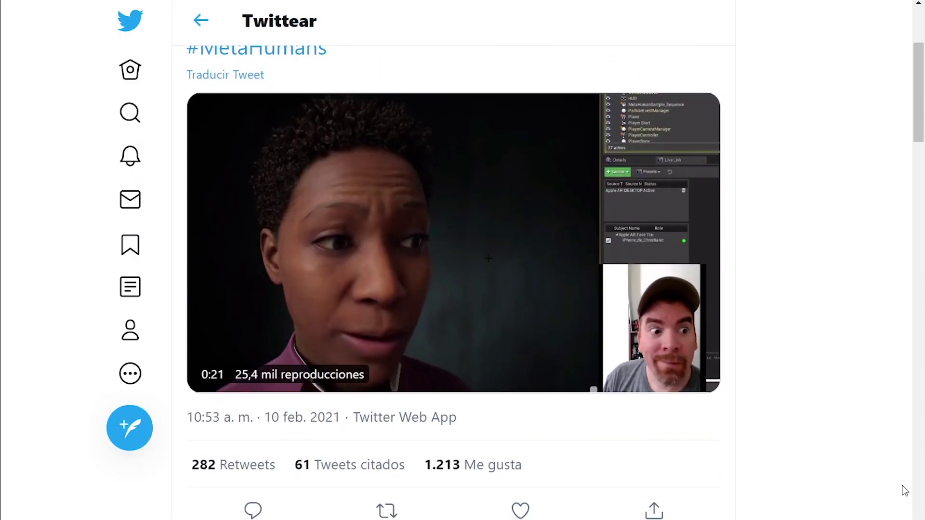
Expand the tweet's hidden replies with 'Mostrar respuestas' twice
scroll(903, 486, "down", 5)
scroll(903, 486, "down", 10)
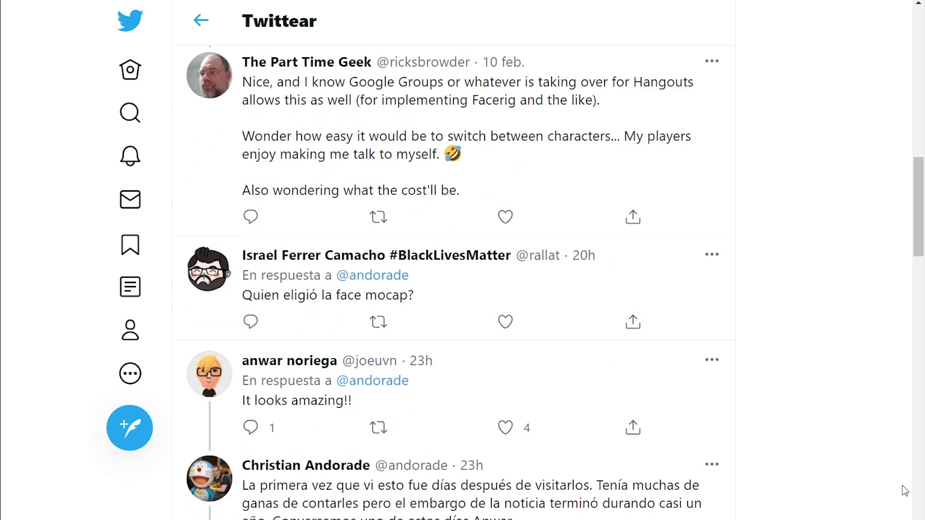
scroll(902, 486, "down", 8)
left_click(302, 203)
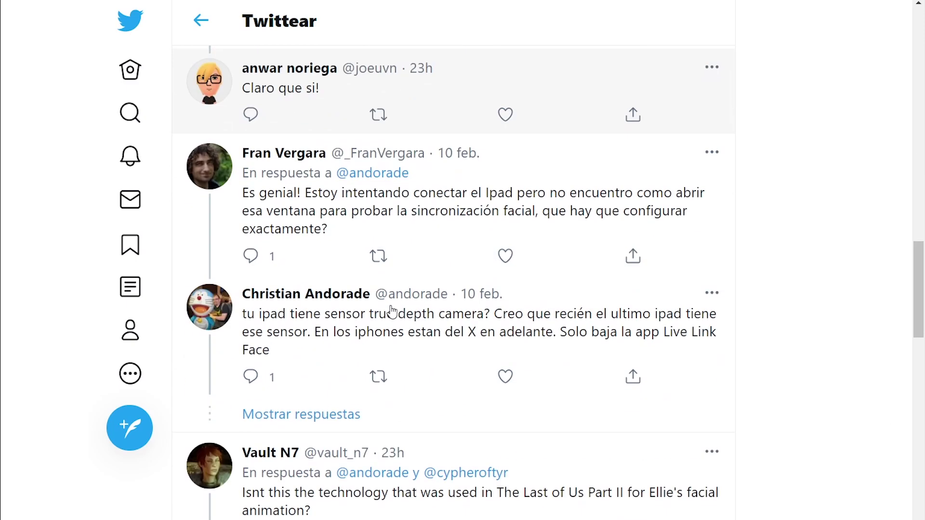
left_click(289, 416)
Read through the expanded replies for the Live Link Face setup advice
scroll(841, 293, "down", 2)
scroll(841, 293, "down", 3)
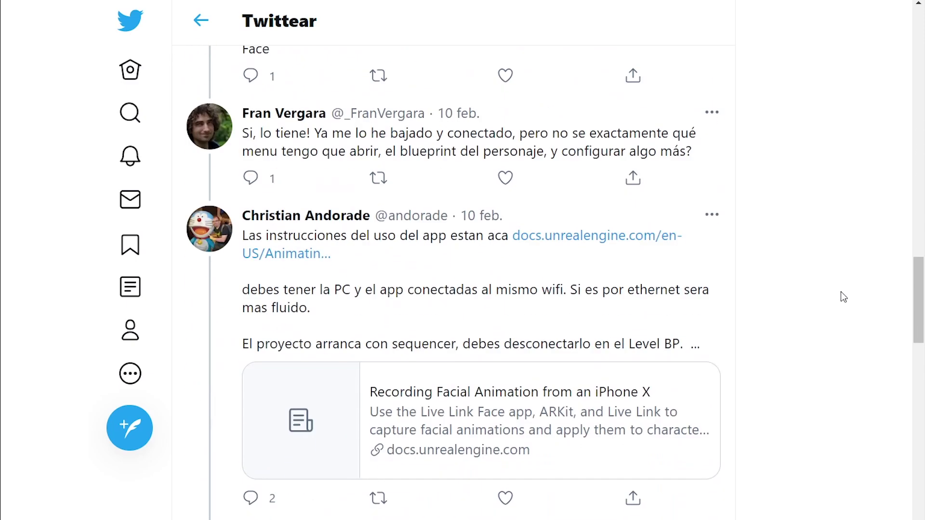
scroll(841, 293, "down", 2)
scroll(841, 292, "up", 2)
scroll(841, 292, "down", 3)
scroll(841, 292, "down", 6)
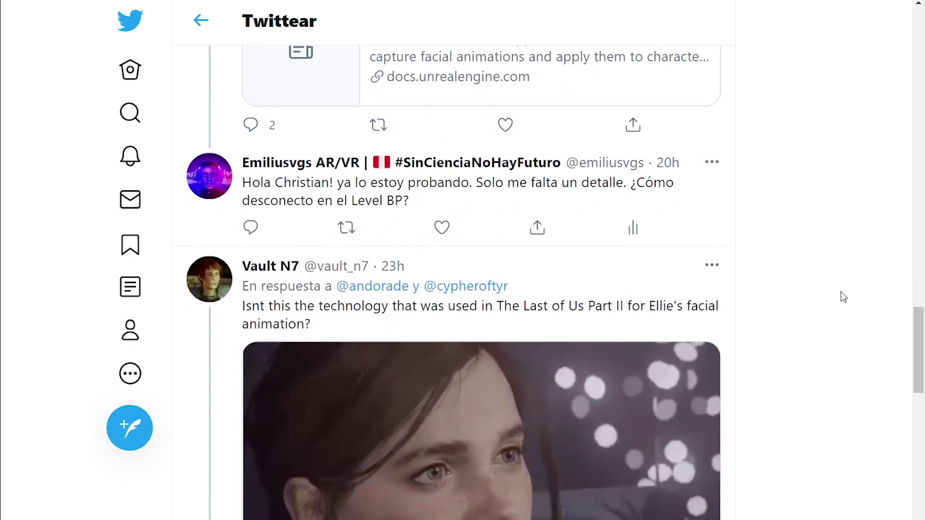
scroll(841, 292, "up", 3)
scroll(840, 292, "up", 7)
scroll(841, 293, "down", 2)
scroll(841, 293, "down", 2)
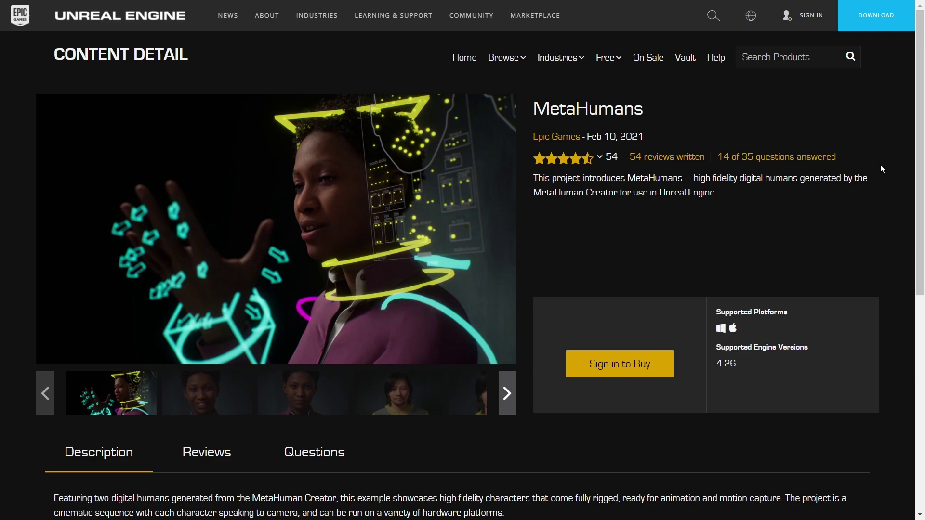
Browse two more MetaHumans sample character images in the gallery, then return to the first
scroll(881, 167, "down", 3)
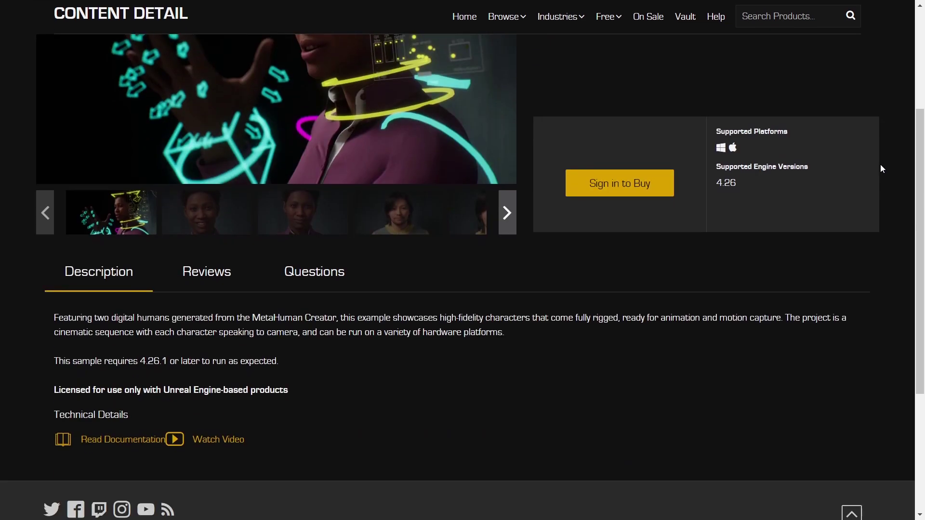
scroll(881, 168, "up", 3)
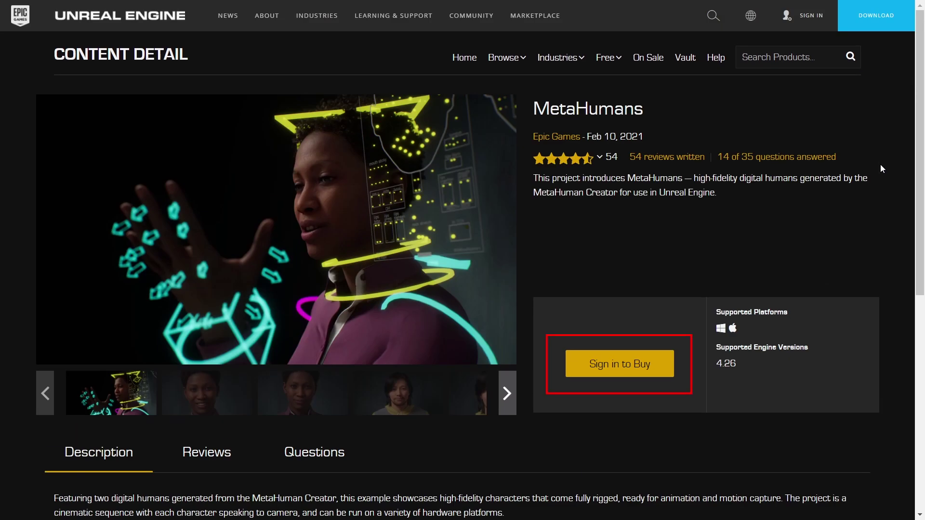
left_click(411, 395)
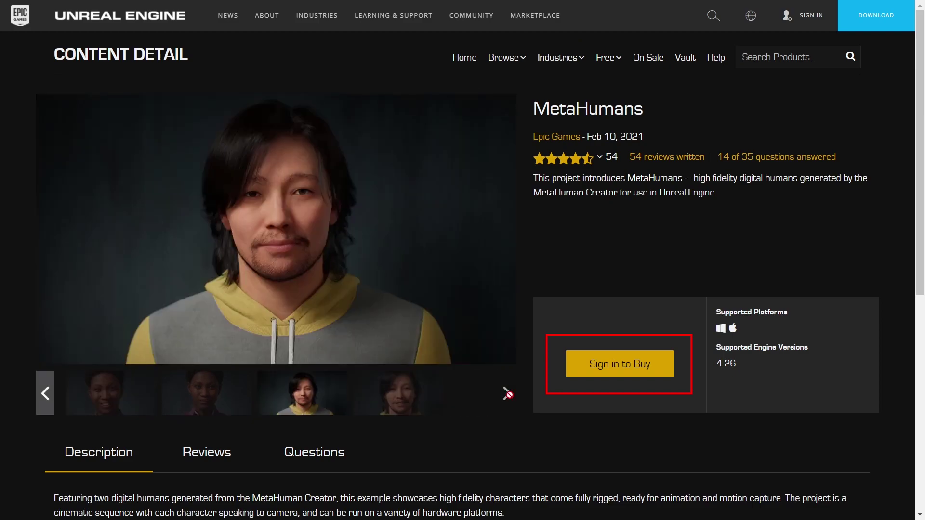
left_click(404, 400)
left_click(98, 395)
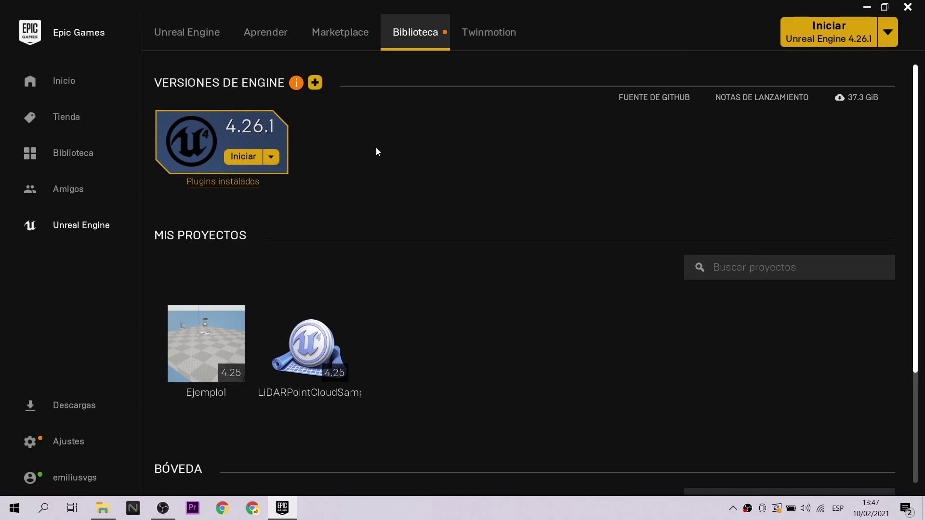
Create project MetaHumans_example from the Bóveda's MetaHumans asset and select it in the library
scroll(400, 269, "down", 2)
scroll(400, 268, "down", 2)
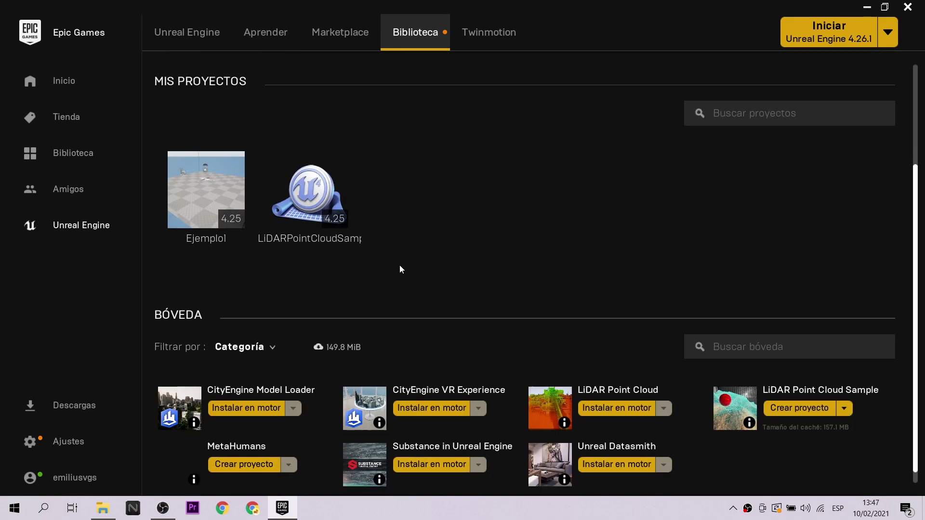
left_click(247, 455)
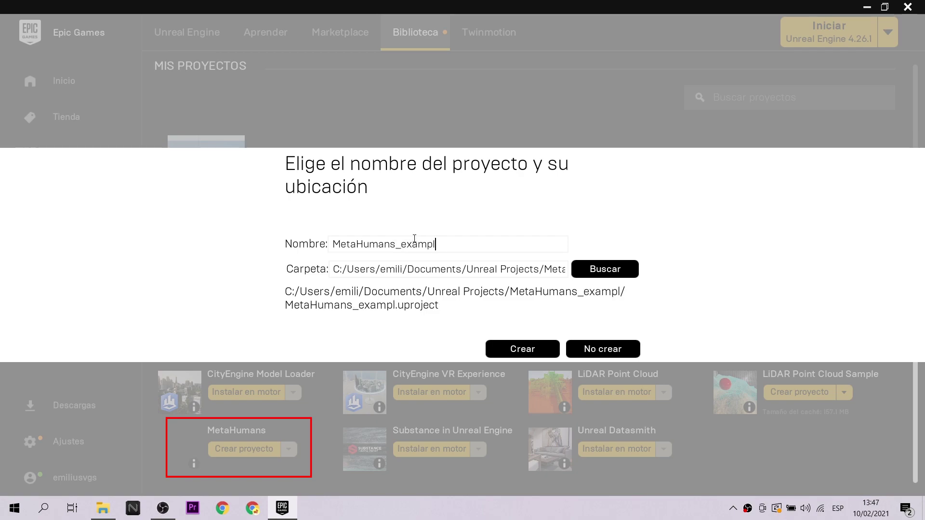
left_click(535, 345)
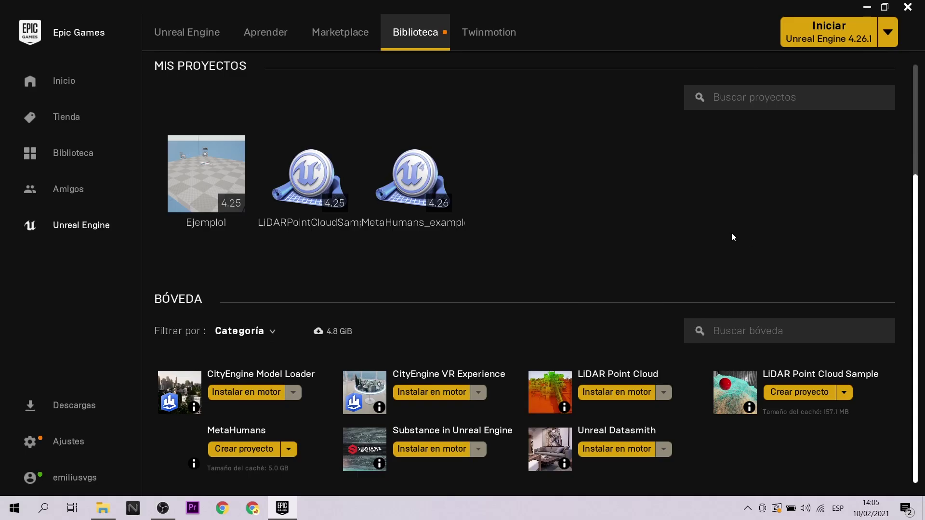
left_click(403, 178)
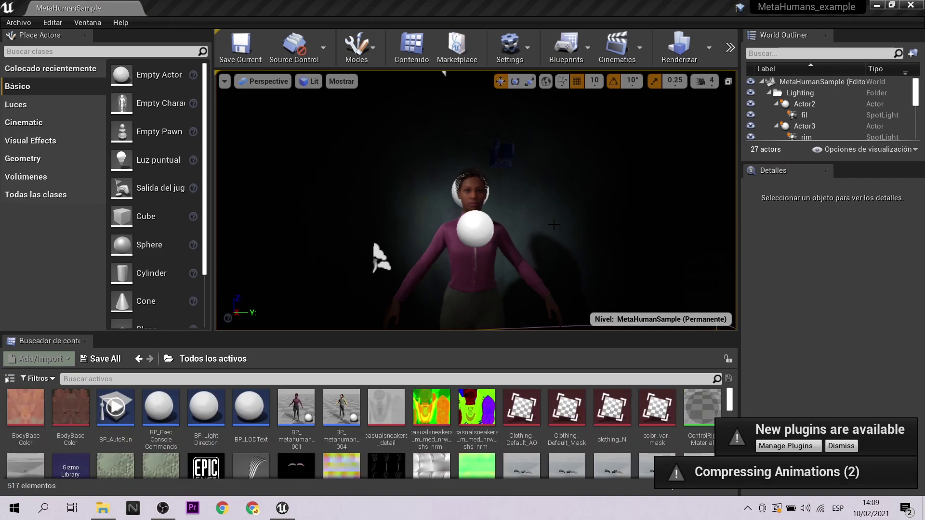
Dismiss the 'New plugins are available' notice while the sample level loads
left_click(841, 478)
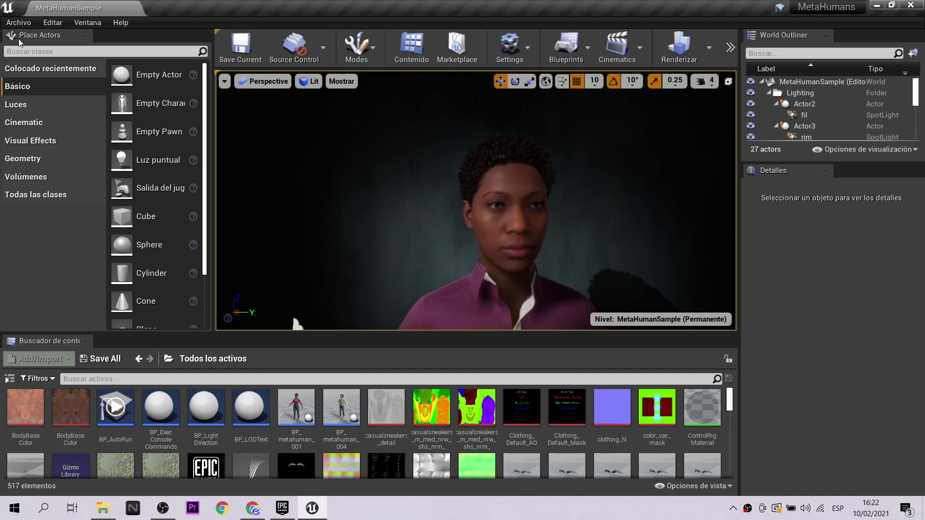
In Edit > Plugins, verify the 'live link' and 'ark' plugins are enabled, then close it
left_click(59, 24)
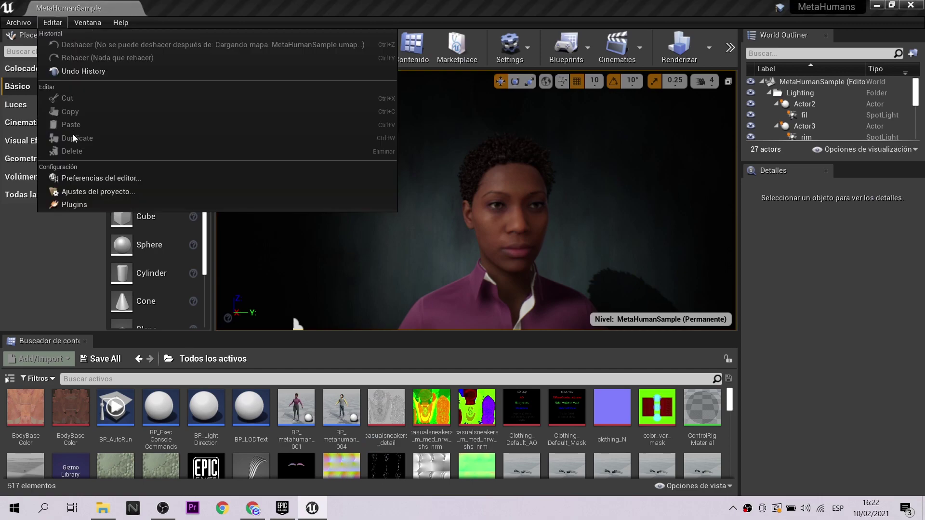
left_click(65, 205)
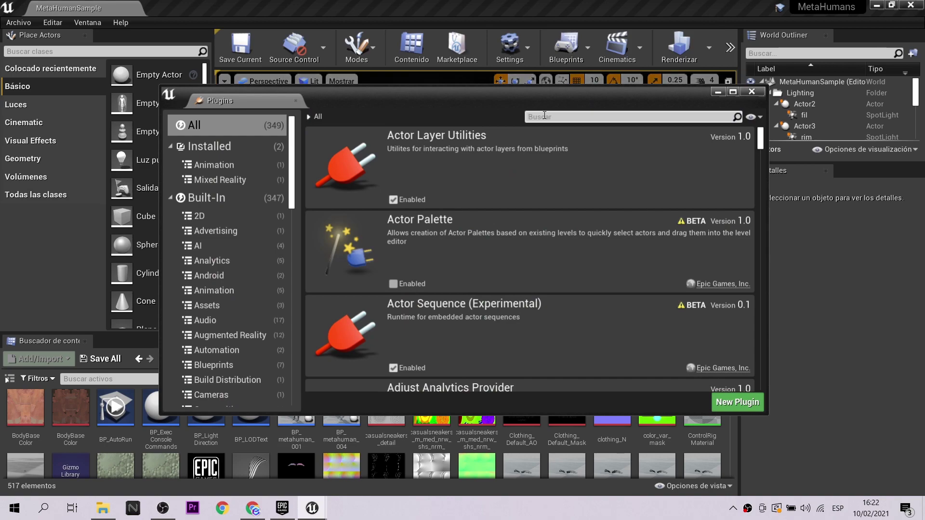
type("live li")
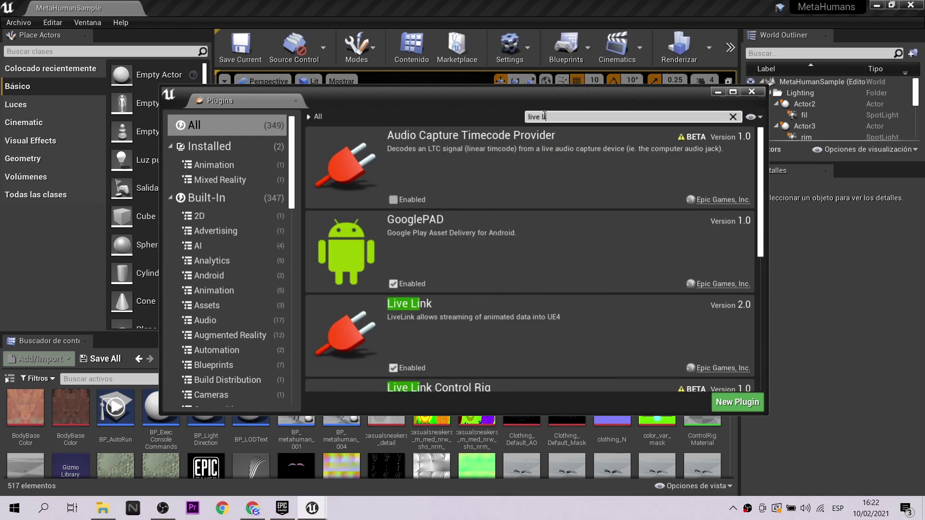
type("nk")
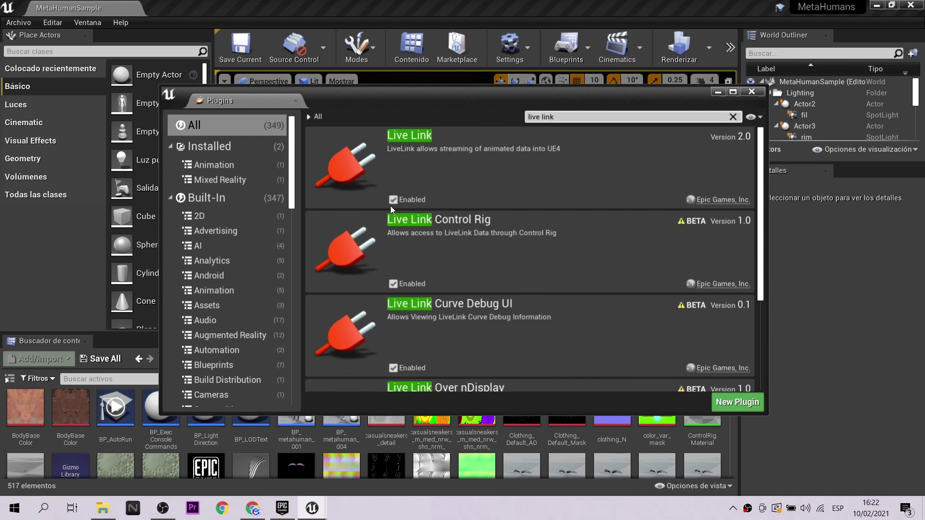
scroll(452, 261, "down", 1)
scroll(452, 261, "down", 1)
scroll(452, 261, "down", 1)
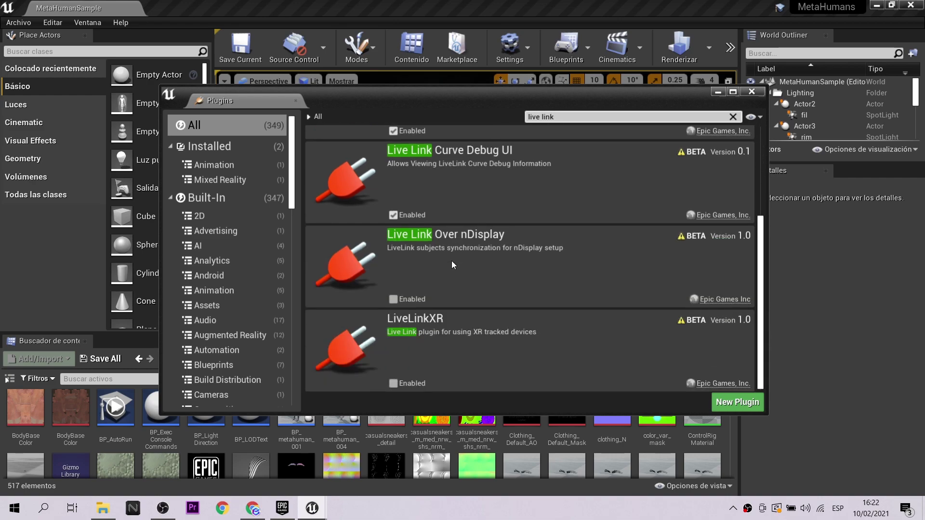
scroll(452, 261, "up", 3)
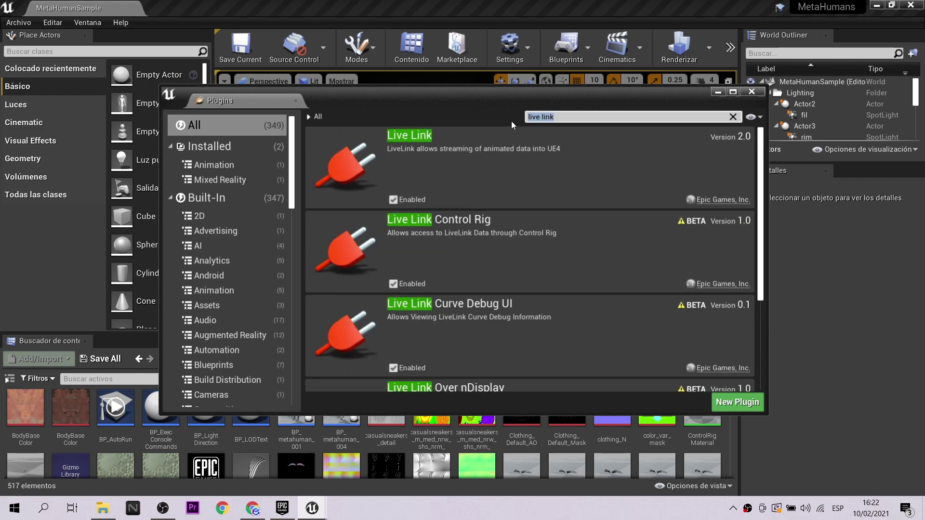
type("ark")
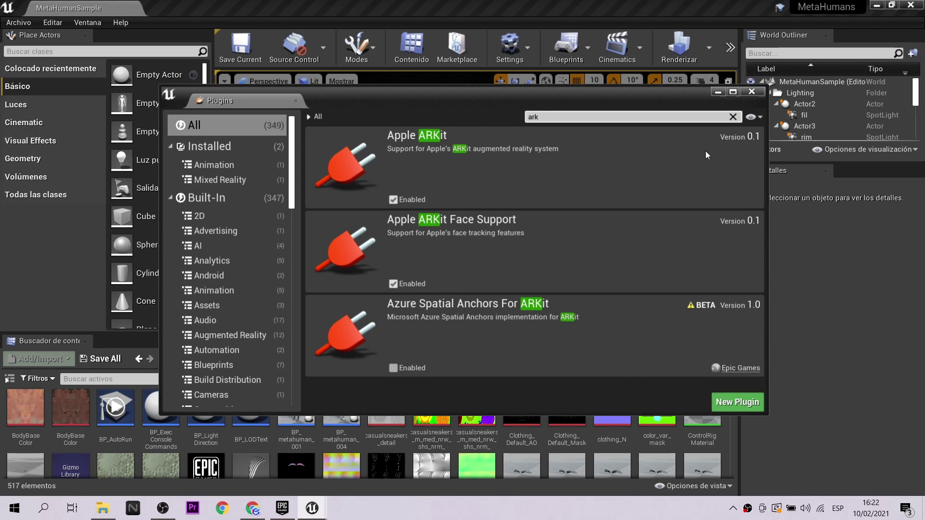
left_click(757, 91)
Search all Blueprints for 'live link' and open Face_AnimBP at its Live Link Pose result
left_click(66, 22)
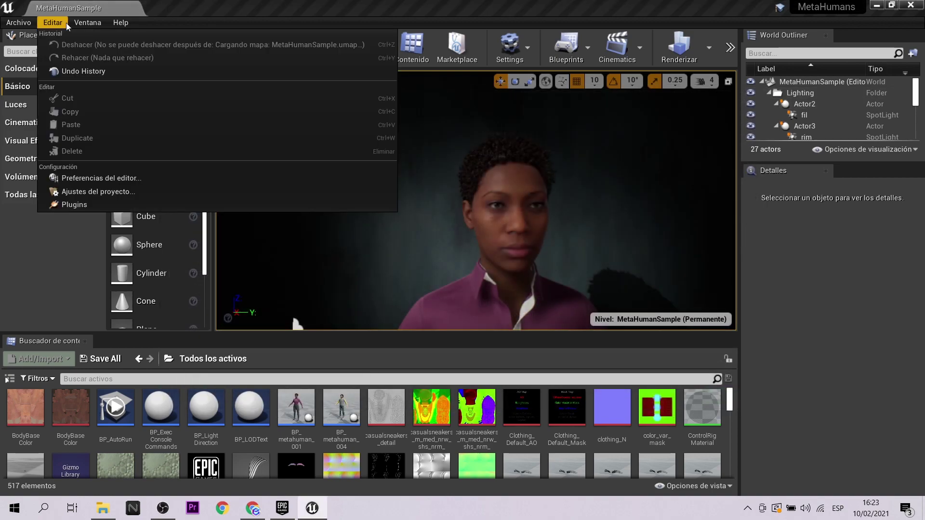
mouse_move(69, 24)
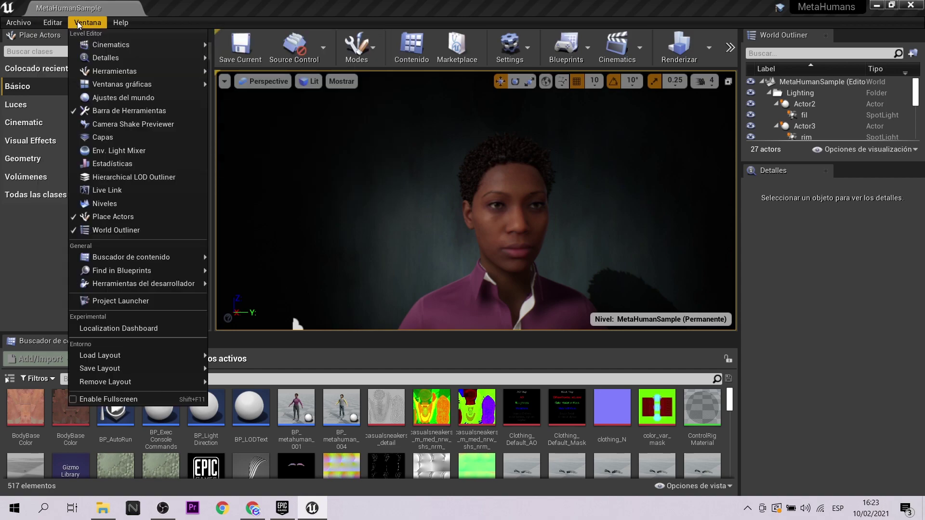
mouse_move(162, 277)
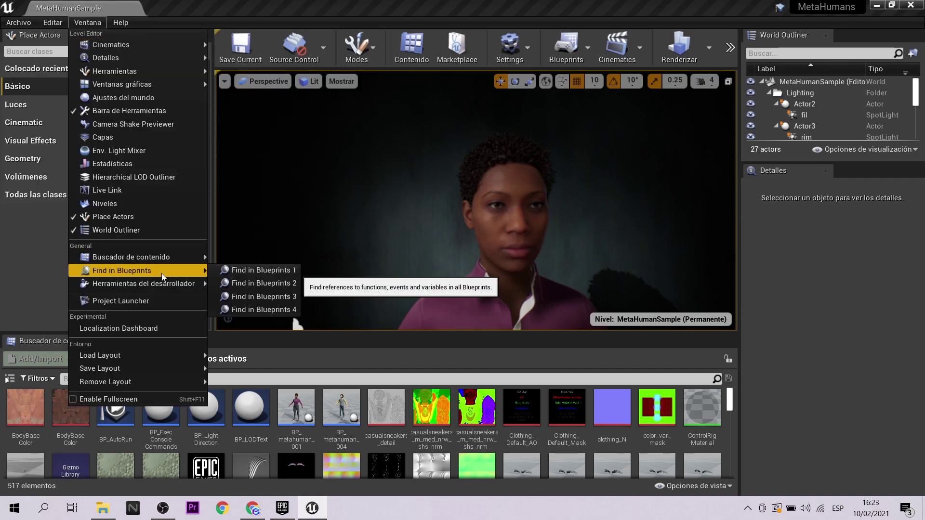
left_click(228, 268)
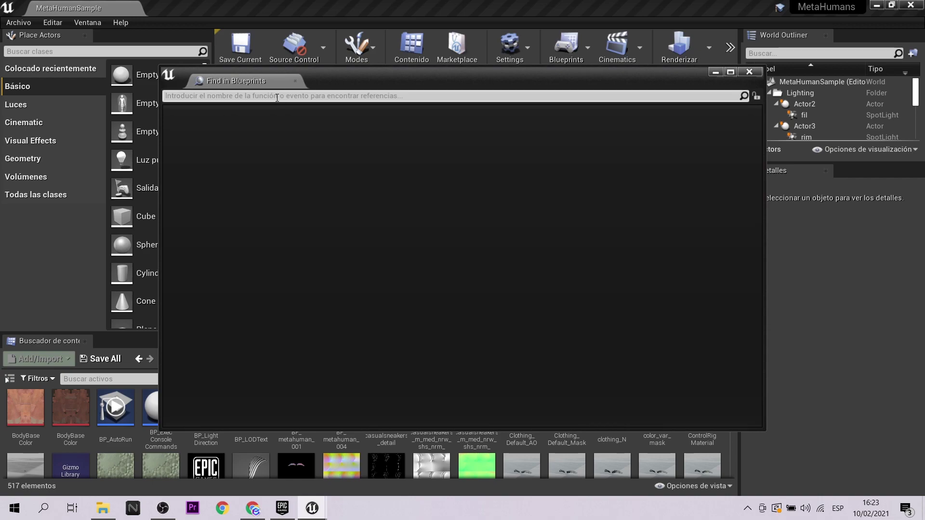
type("live link")
key("Return")
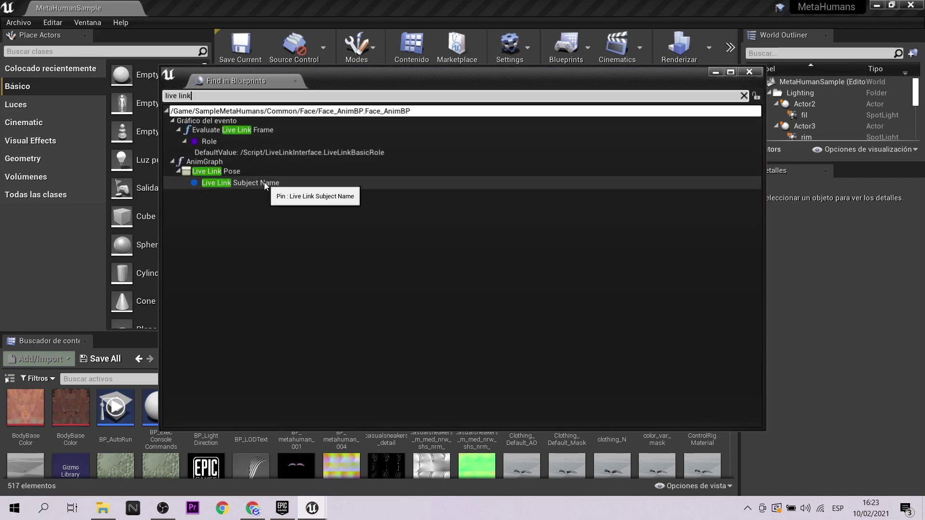
double_click(233, 170)
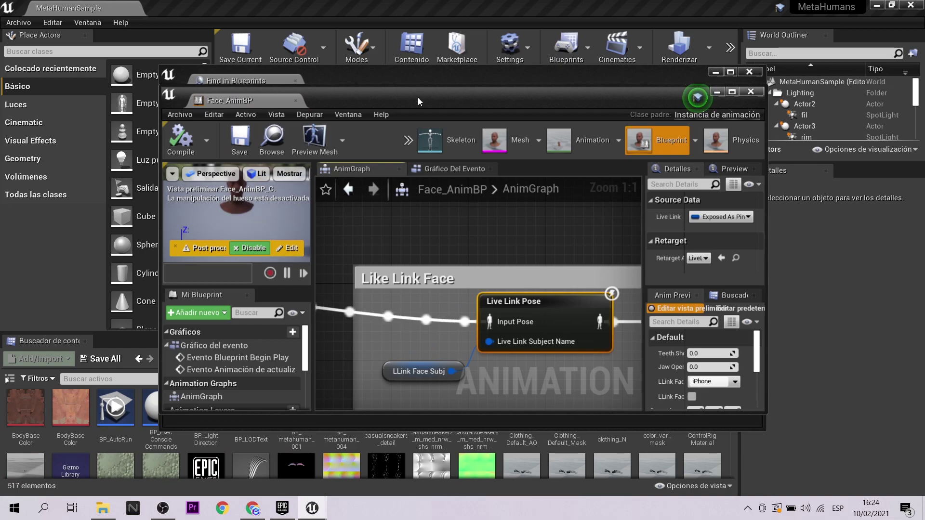
Close Find in Blueprints, maximize Face_AnimBP and zoom around its Live Link AnimGraph
mouse_move(418, 97)
left_mouse_down()
mouse_move(451, 143)
mouse_move(480, 106)
left_mouse_up()
left_click(755, 76)
left_click(749, 71)
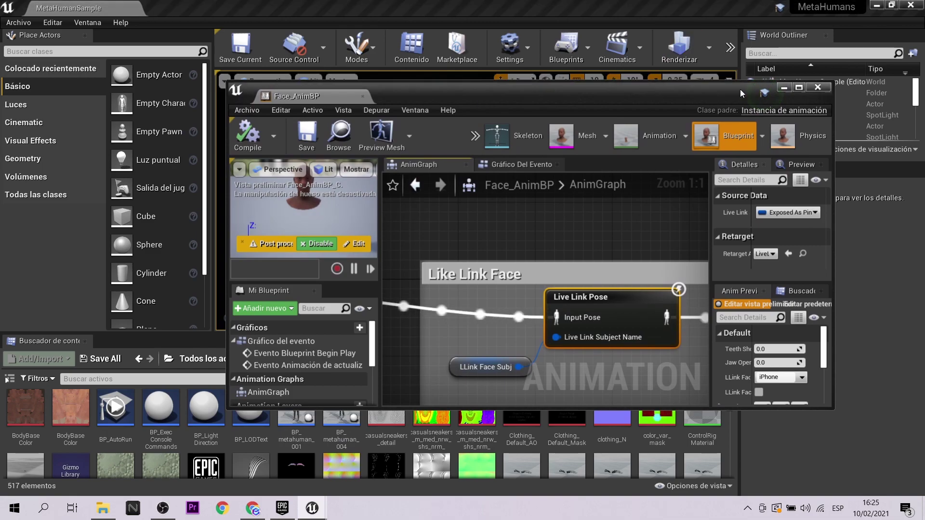
left_click(798, 89)
scroll(346, 305, "down", 4)
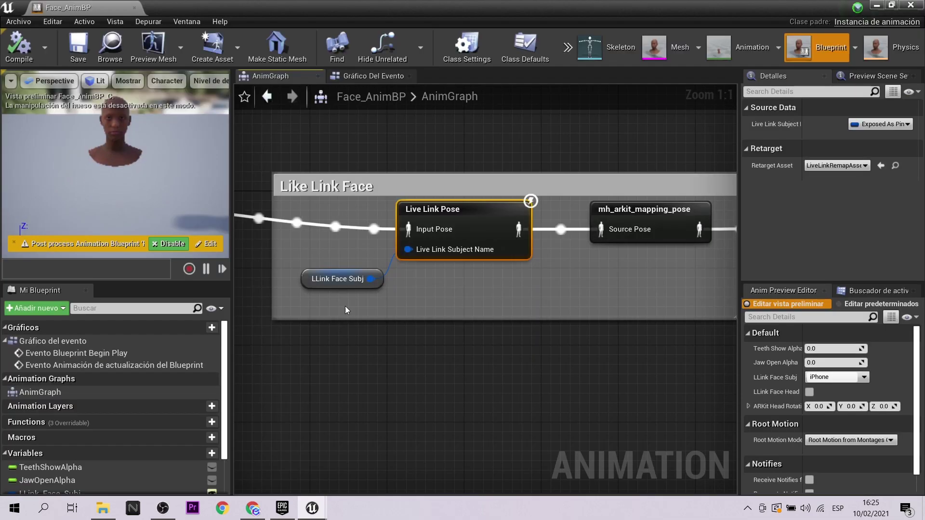
scroll(346, 305, "down", 4)
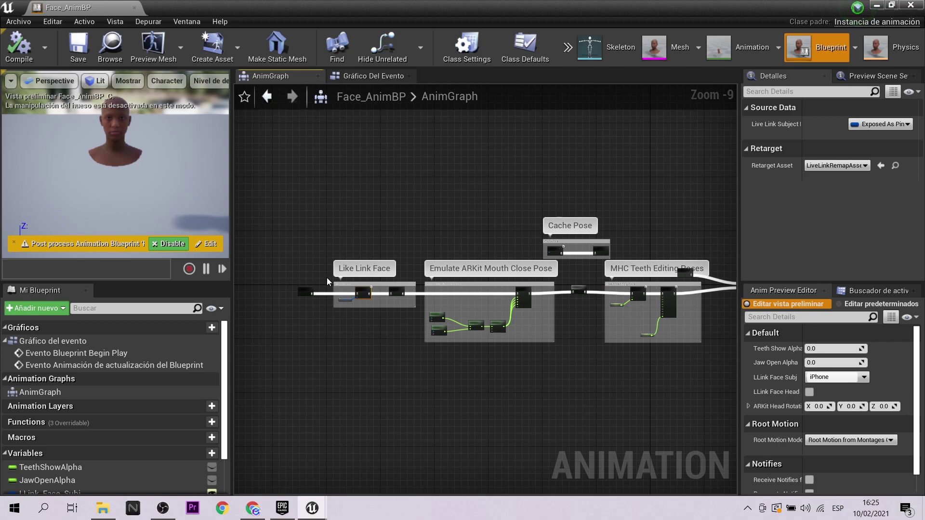
scroll(327, 278, "up", 2)
scroll(326, 278, "up", 2)
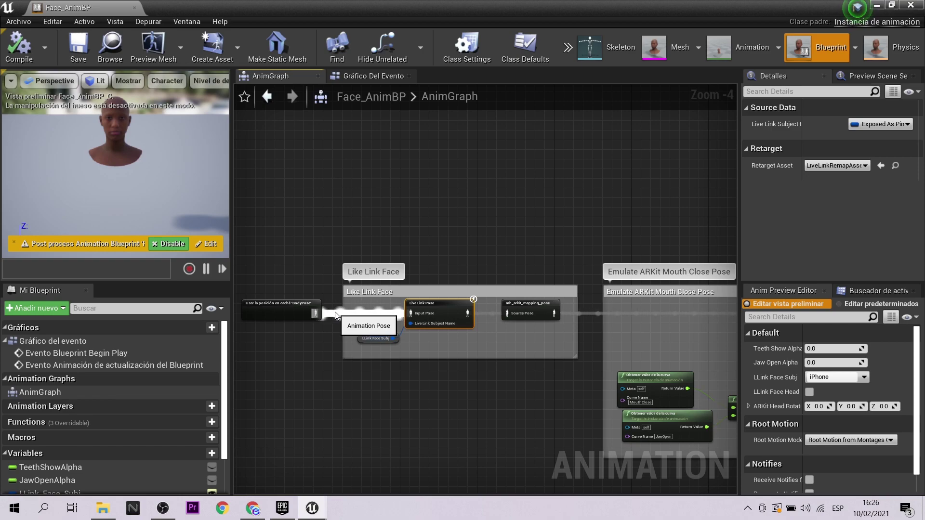
Open mh_arkit_mapping_anim and metahuman_001_FaceMesh editors, then return to Face_AnimBP's AnimGraph
left_click(729, 44)
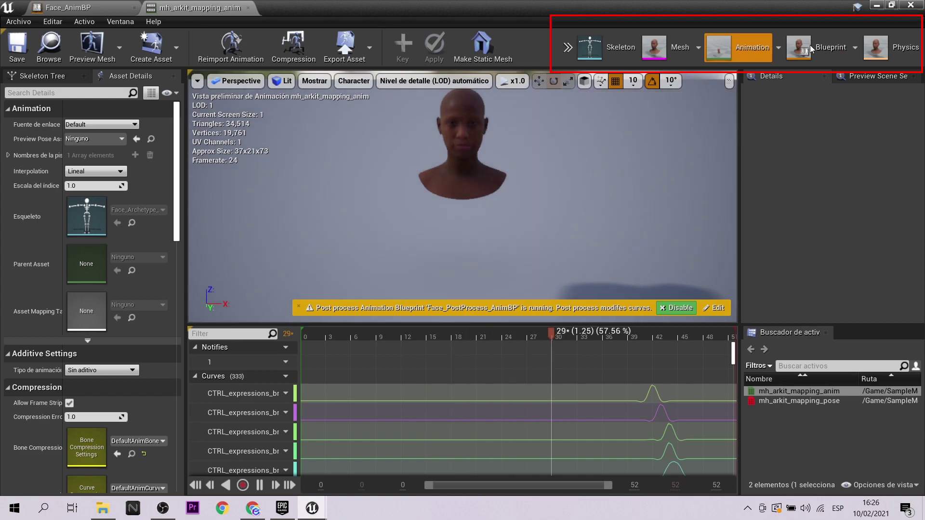
left_click(817, 47)
left_click(653, 48)
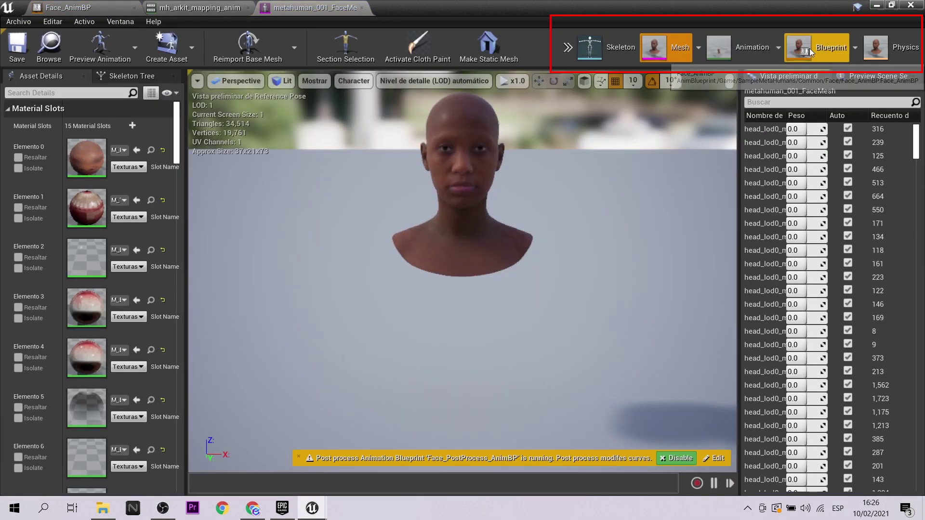
left_click(811, 48)
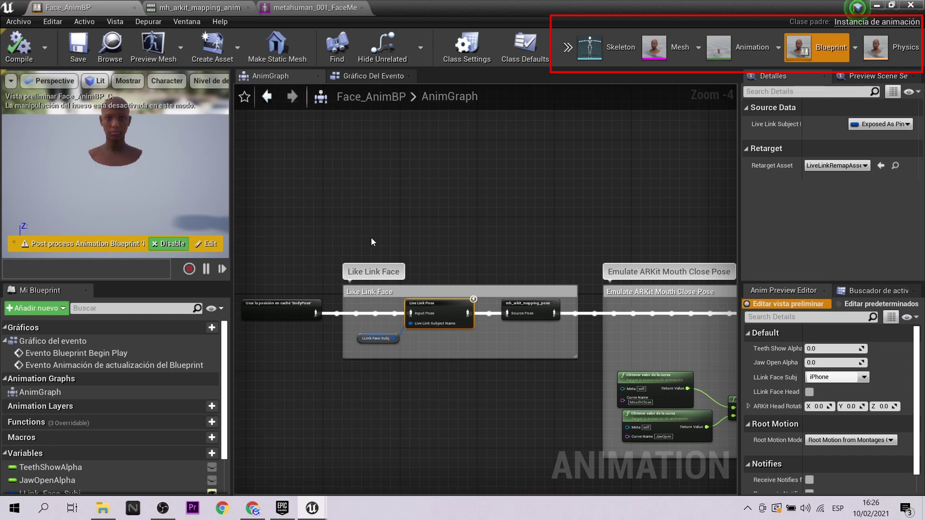
scroll(390, 330, "up", 2)
scroll(390, 330, "up", 2)
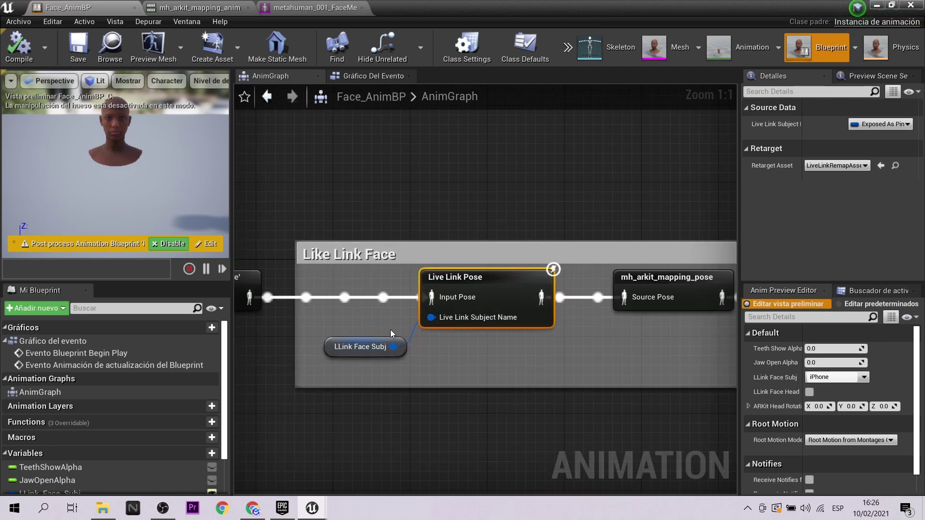
left_click(522, 213)
scroll(522, 212, "down", 3)
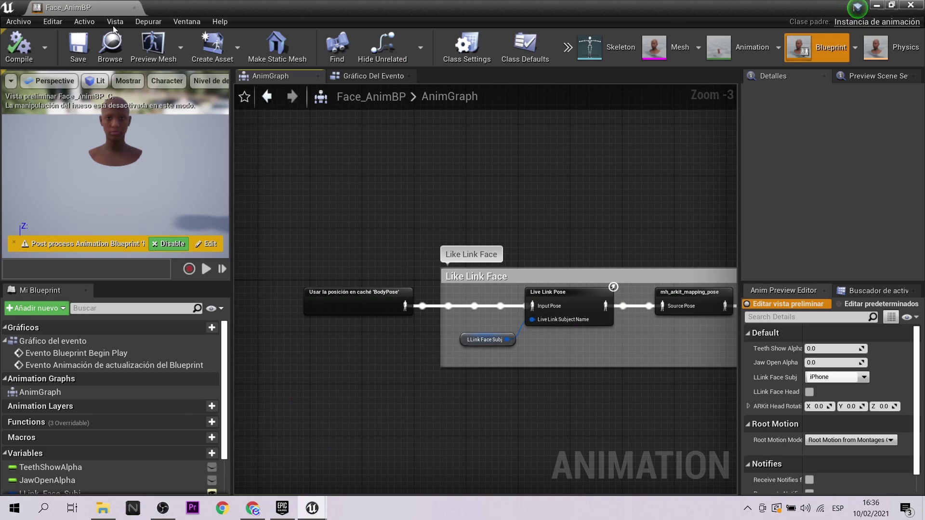
left_click(184, 21)
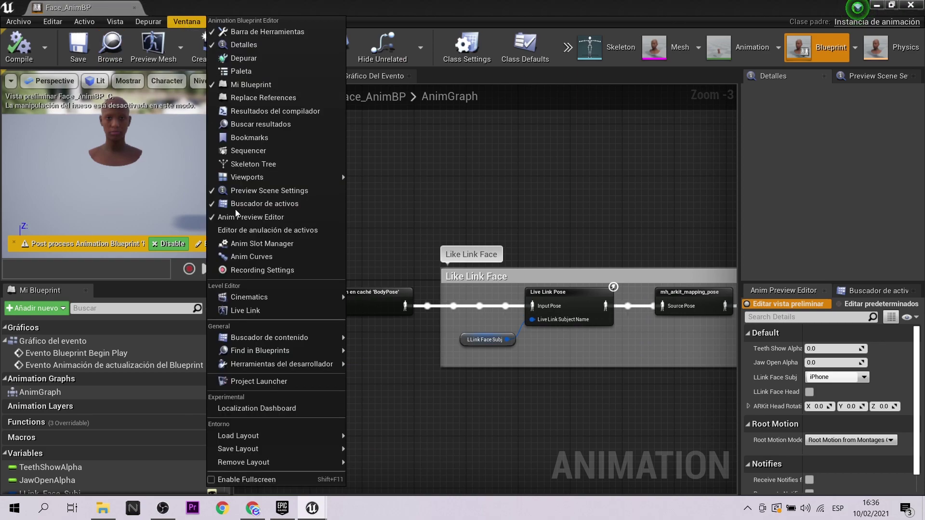
left_click(253, 311)
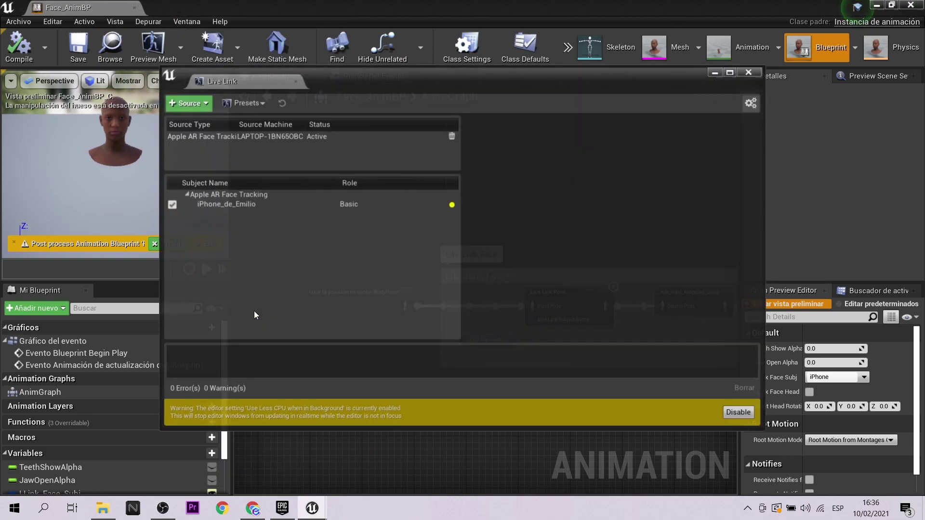
left_click(218, 206)
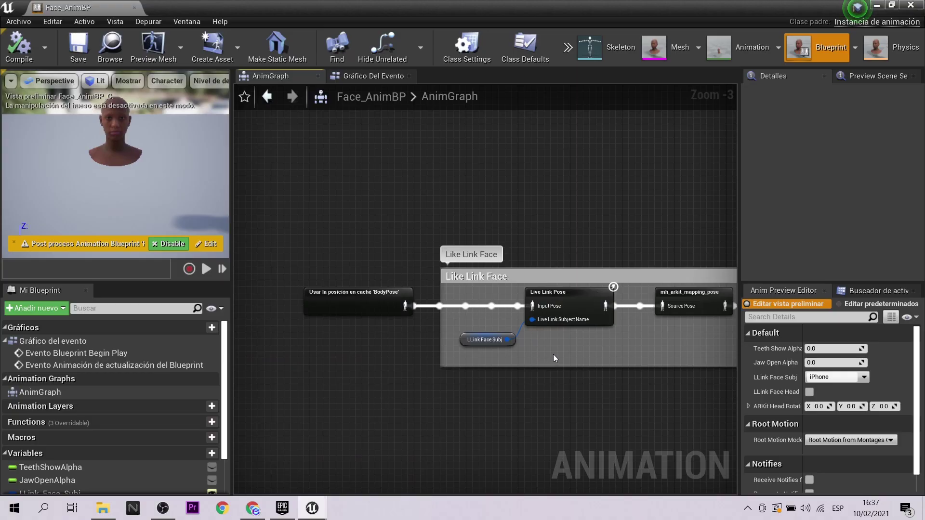
Select the Live Link Pose node and inspect its retarget asset and subject name options
scroll(553, 358, "up", 2)
left_click(559, 274)
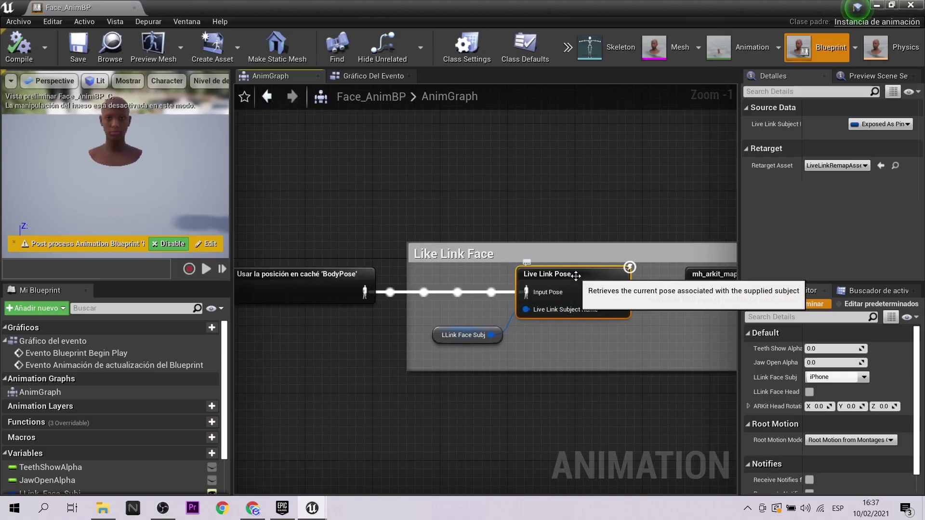
left_click(844, 165)
left_click(877, 125)
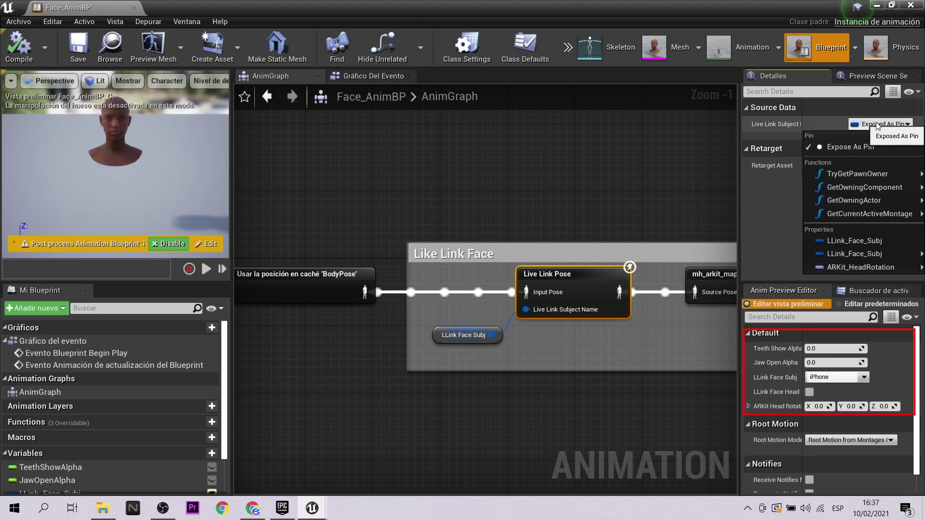
key("Escape")
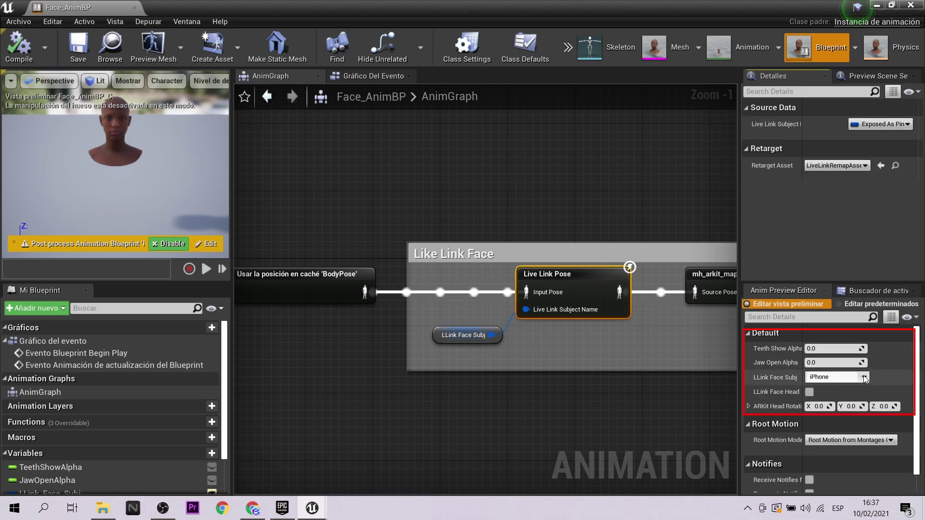
Set LLink Face Subj to the iPhone, apply to defaults, and enable LLink Face Head
left_click(864, 377)
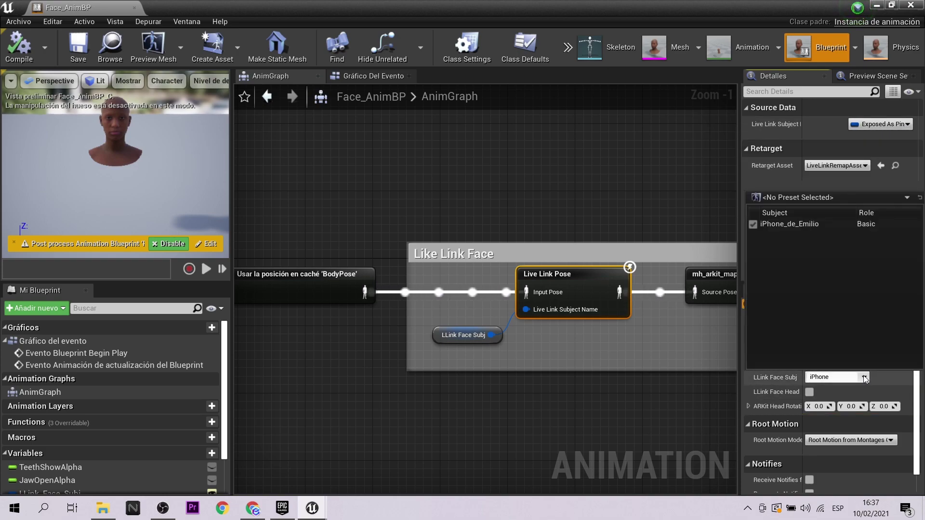
left_click(755, 226)
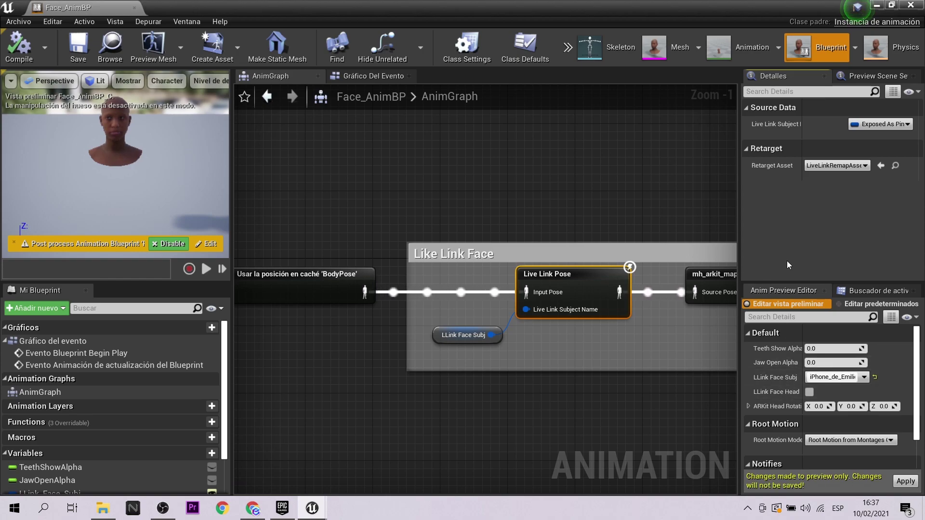
left_click(906, 482)
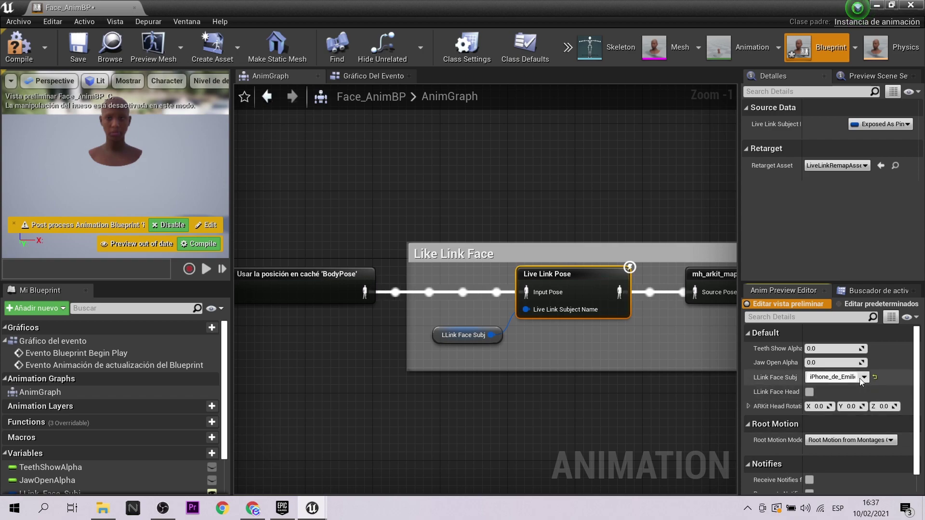
left_click(809, 393)
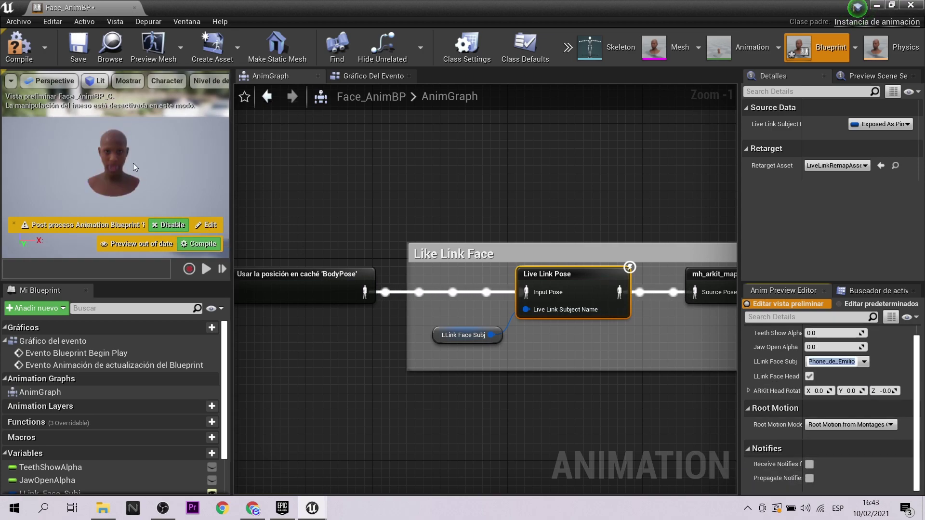
scroll(135, 167, "up", 5)
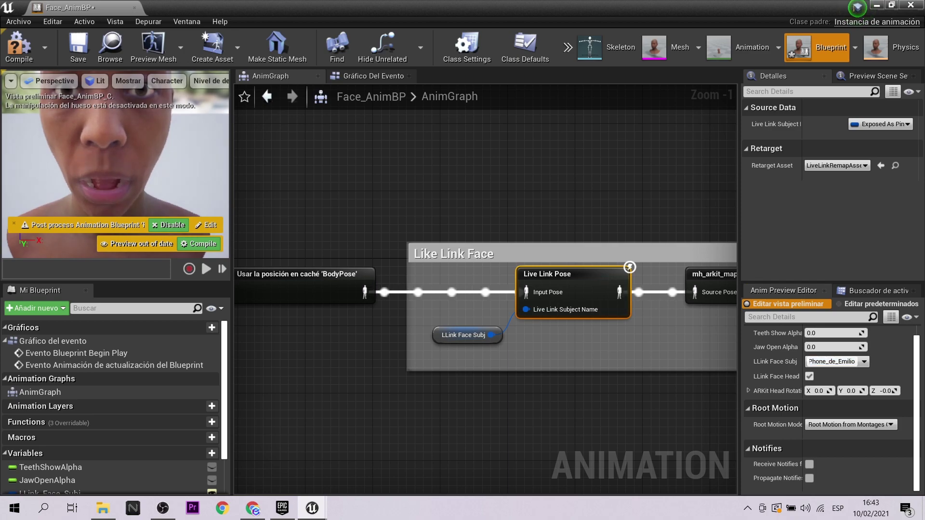
left_click_drag(135, 166, 135, 144)
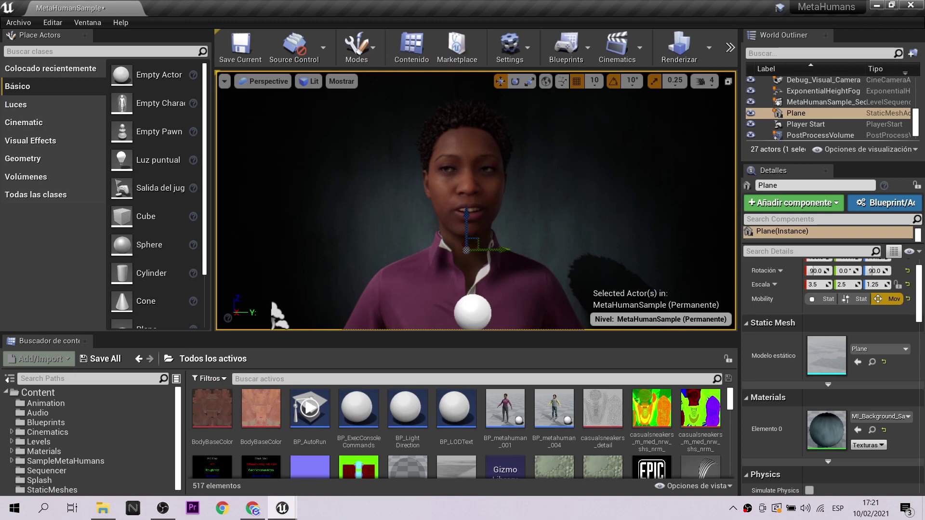
Select BP_metahuman_001 and choose the iPhone as its LLink Face Subj in Details
left_click(470, 132)
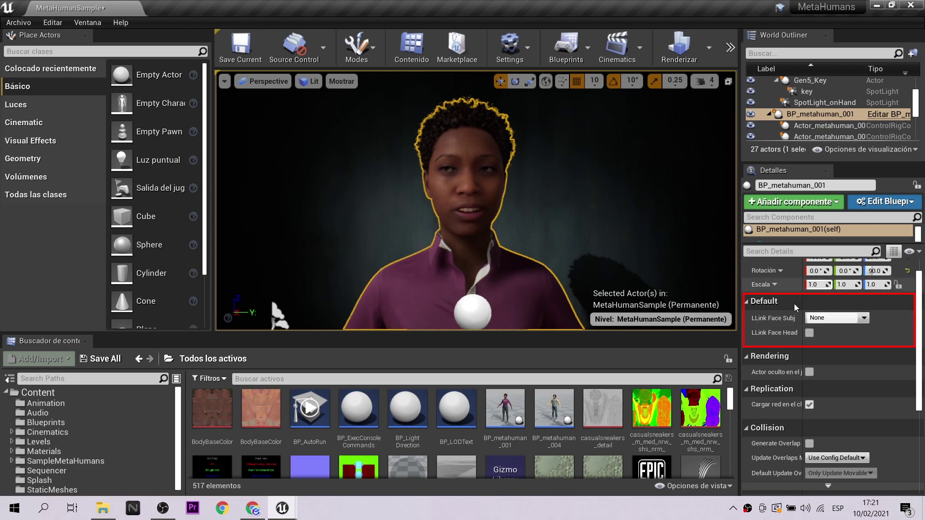
left_click(865, 319)
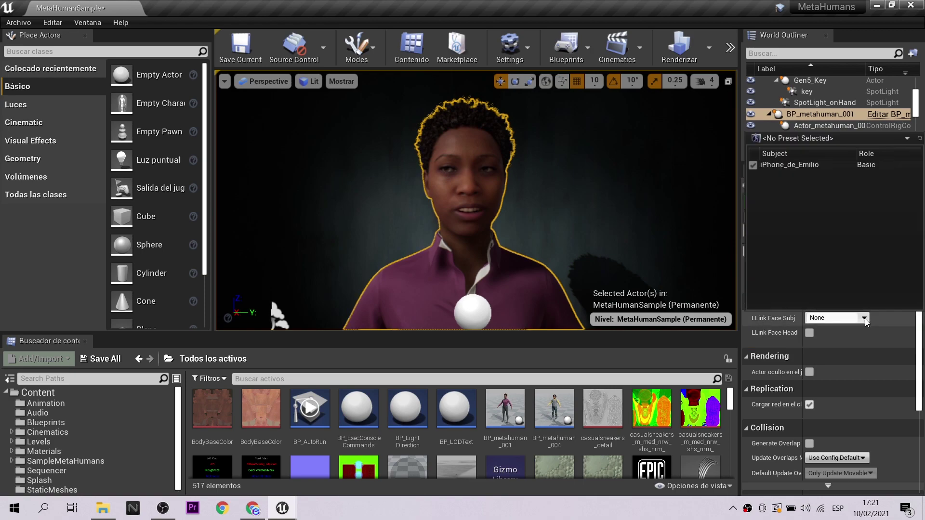
left_click(754, 167)
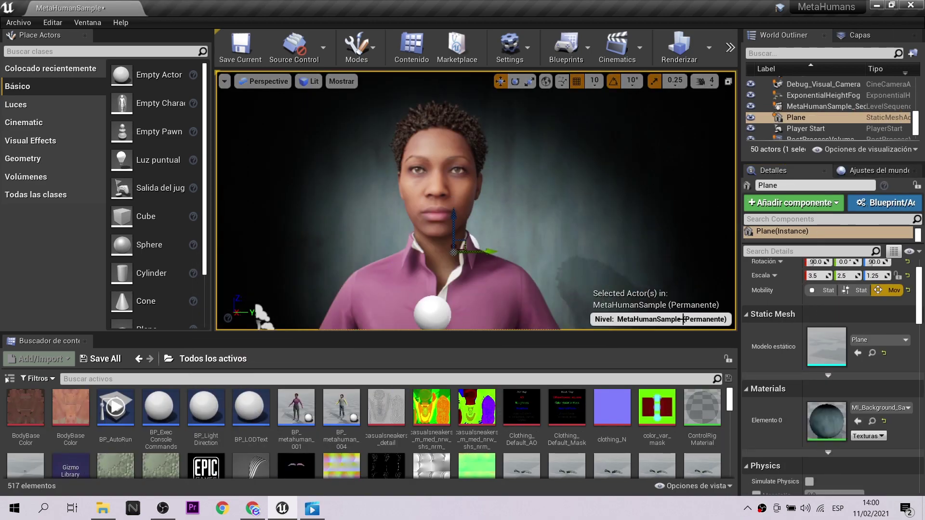
Try Gen4 and Cinematic lighting, then make MH_Gen5-PcNoRT_Lighting the current level
left_click(683, 320)
left_click(654, 289)
left_click(661, 319)
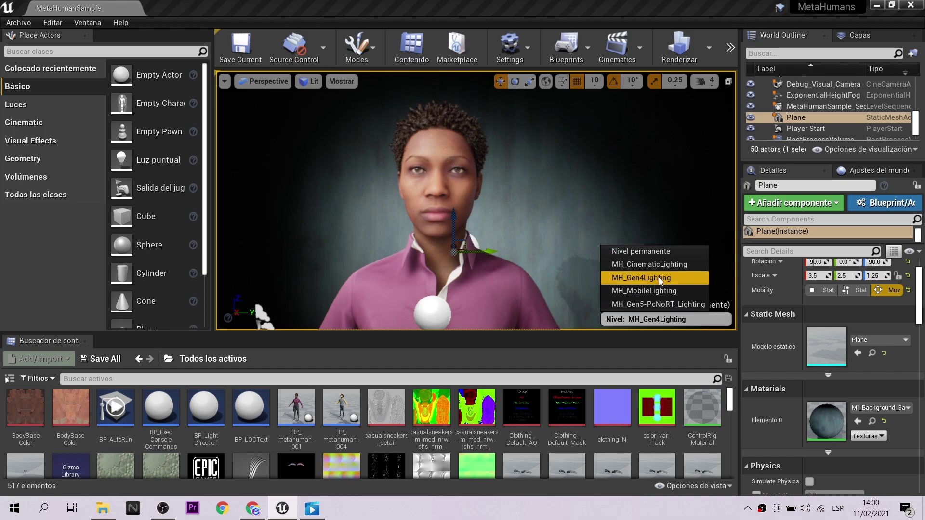
left_click(657, 265)
left_click(663, 319)
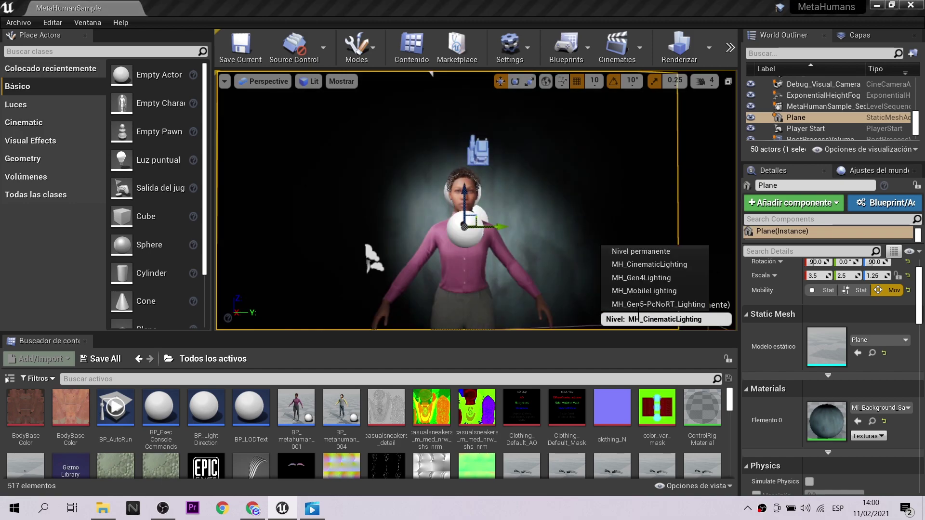
left_click(657, 305)
Frame a face-and-shoulders close-up, test-play the level, then stop the session
right_click_drag(433, 174, 470, 231)
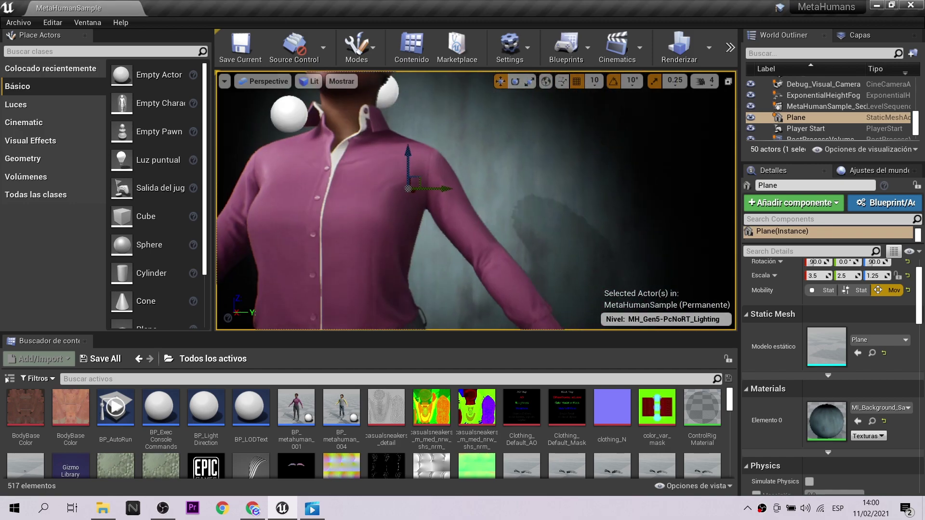
right_click_drag(559, 215, 559, 251)
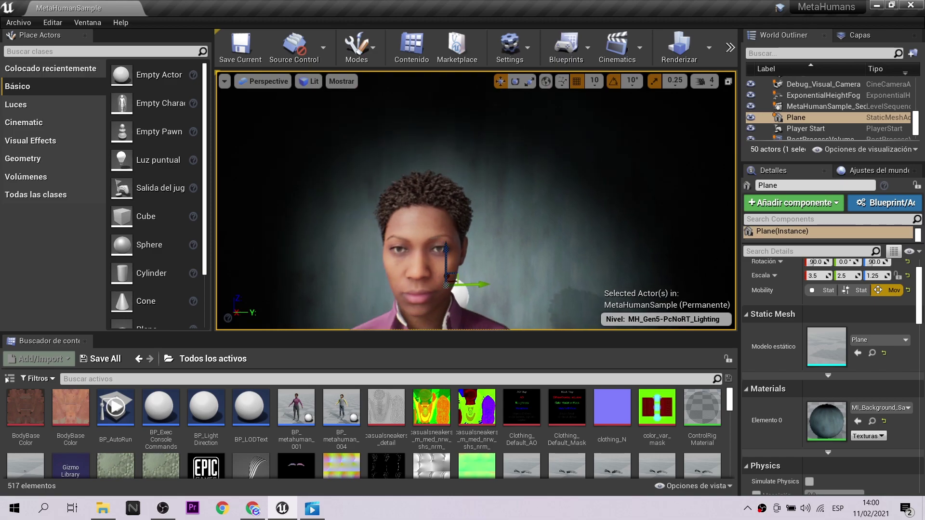
left_click(729, 57)
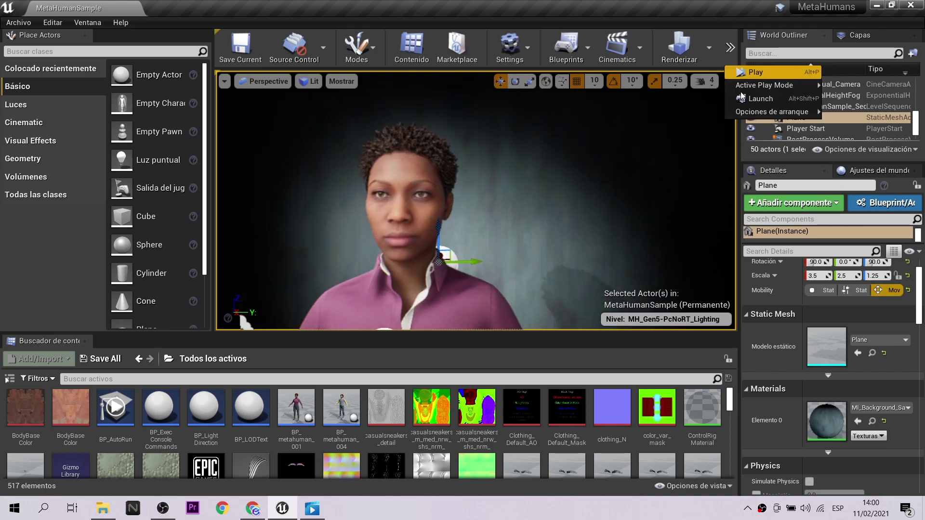
left_click(573, 197)
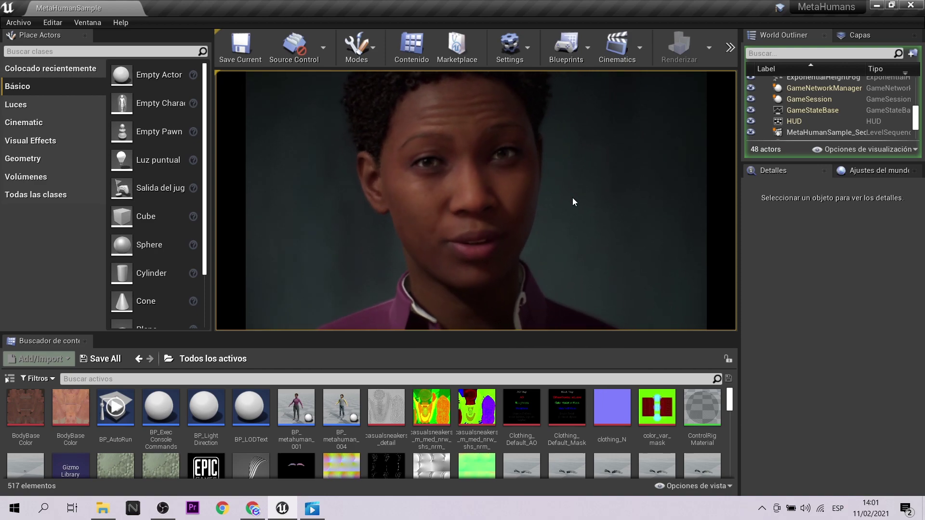
left_click(728, 49)
left_click(762, 110)
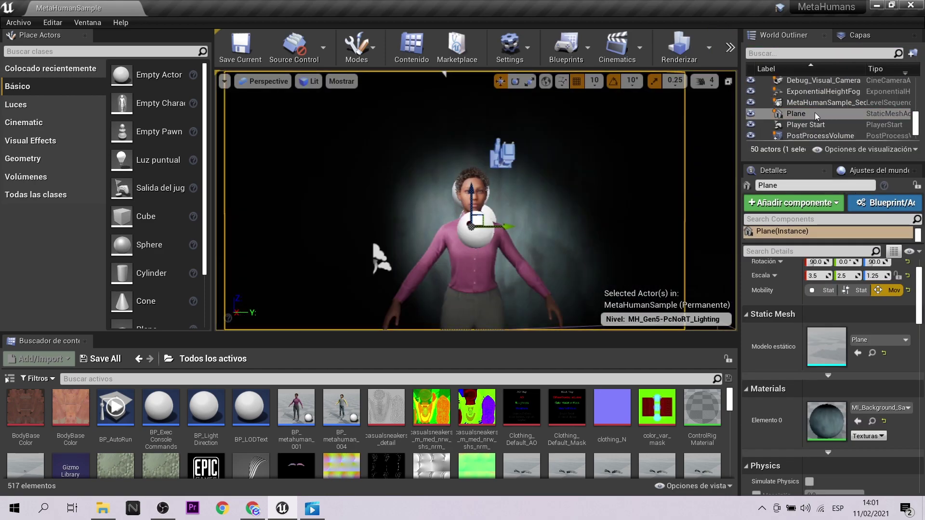
Assign TTBL_metaHuman_001 as MetaHumanSample_Sequence's level sequence and select the MetaHuman character
left_click(814, 103)
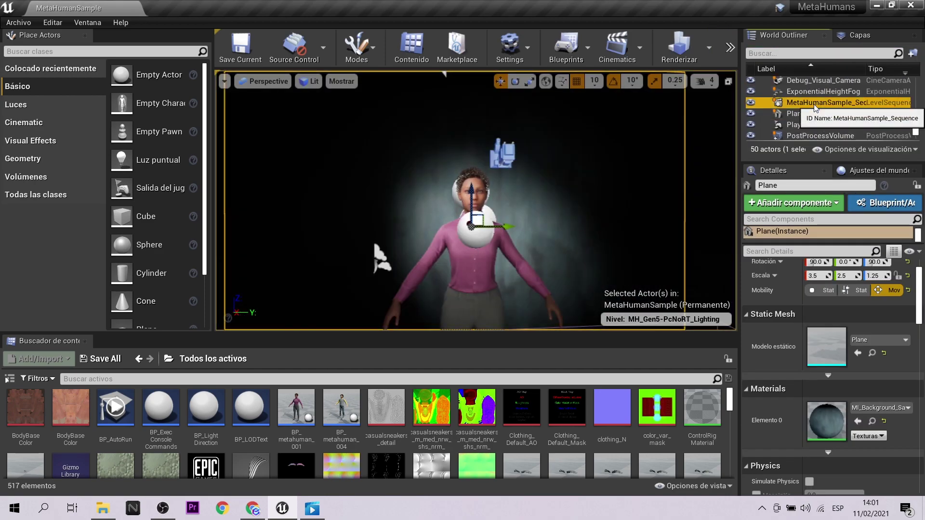
left_click(884, 343)
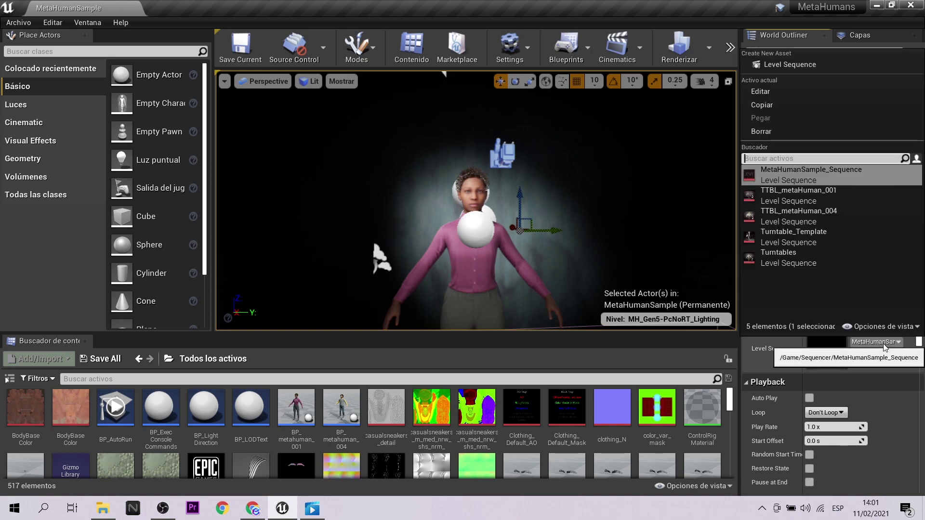
left_click(851, 195)
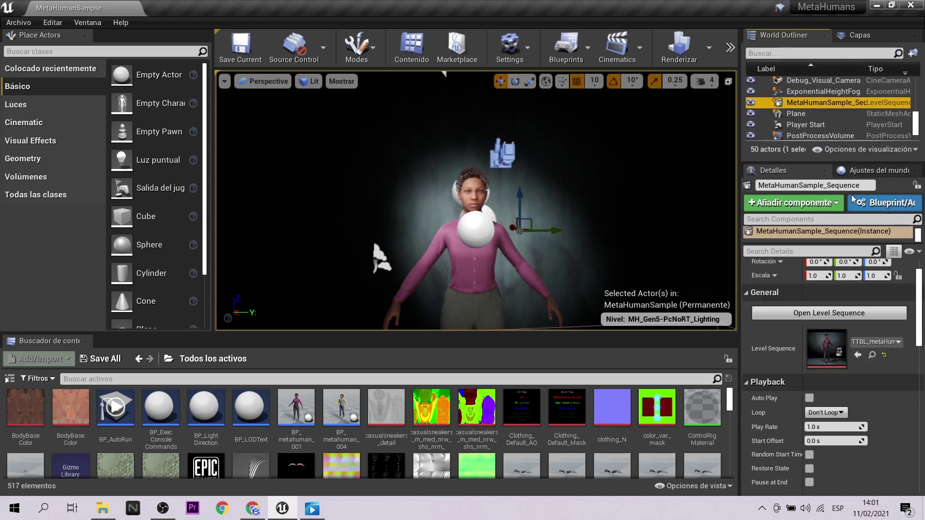
left_click(487, 270)
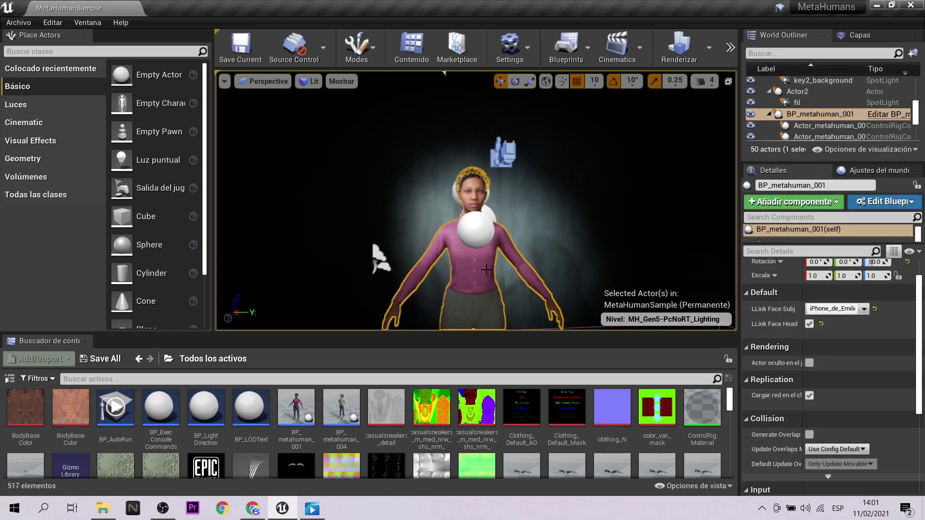
left_click(729, 46)
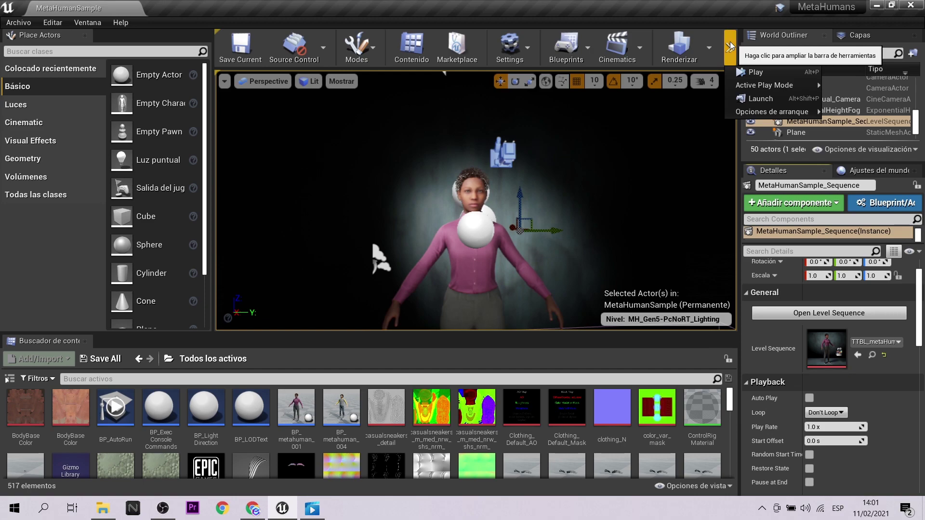
Start a Play session and focus the game view so the face follows iPhone capture
left_click(744, 72)
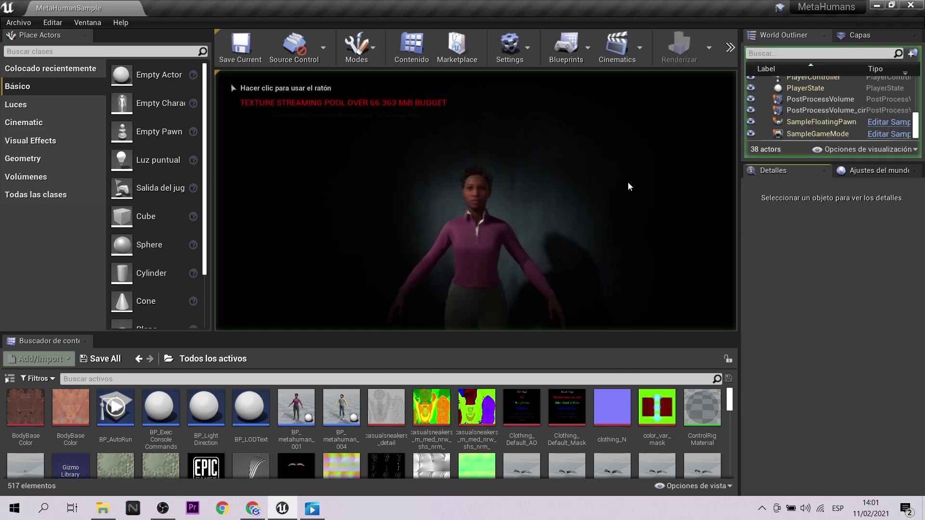
left_click(628, 185)
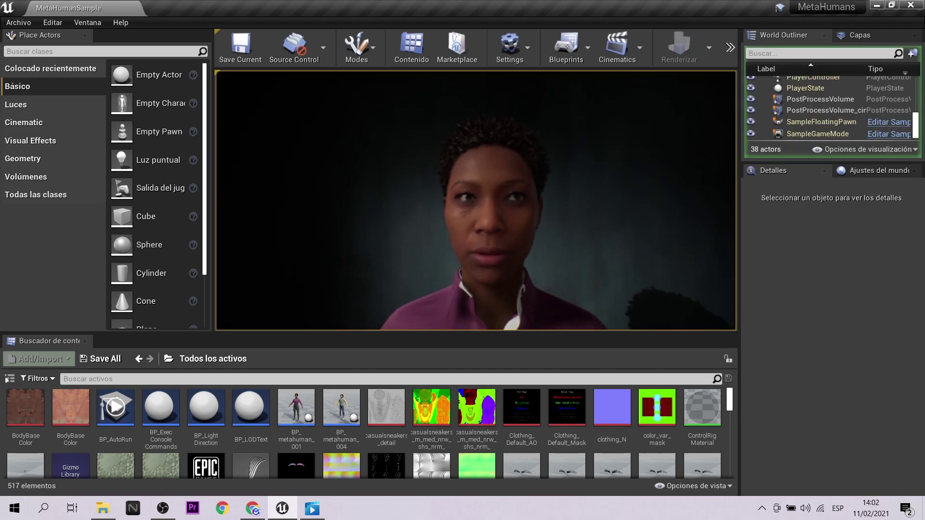